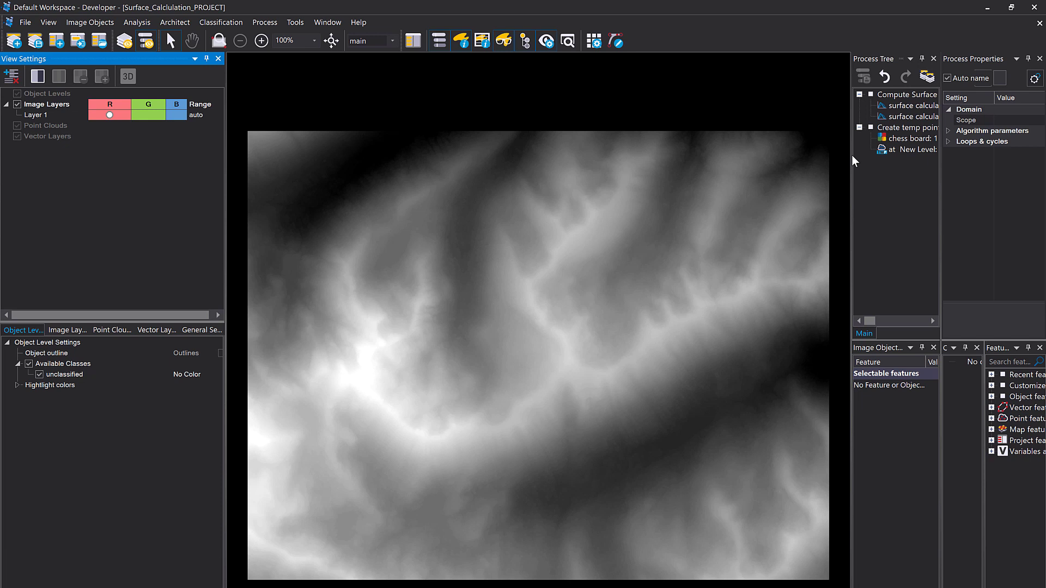
# Widen the Process Tree, fit the whole elevation image to the view, and select the Slope process.
pyautogui.moveTo(852, 161); pyautogui.dragTo(657, 185)
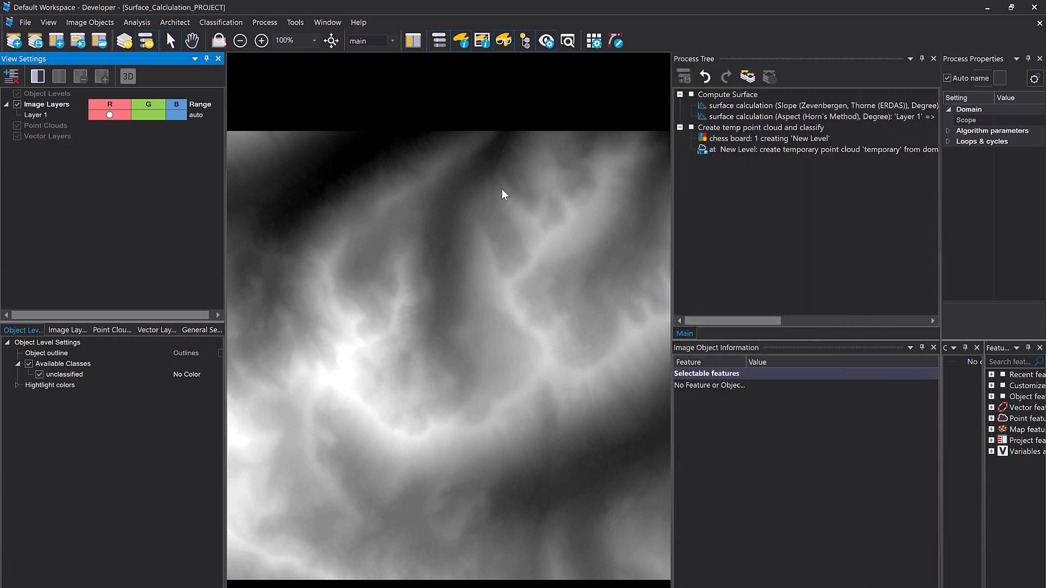
pyautogui.click(330, 43)
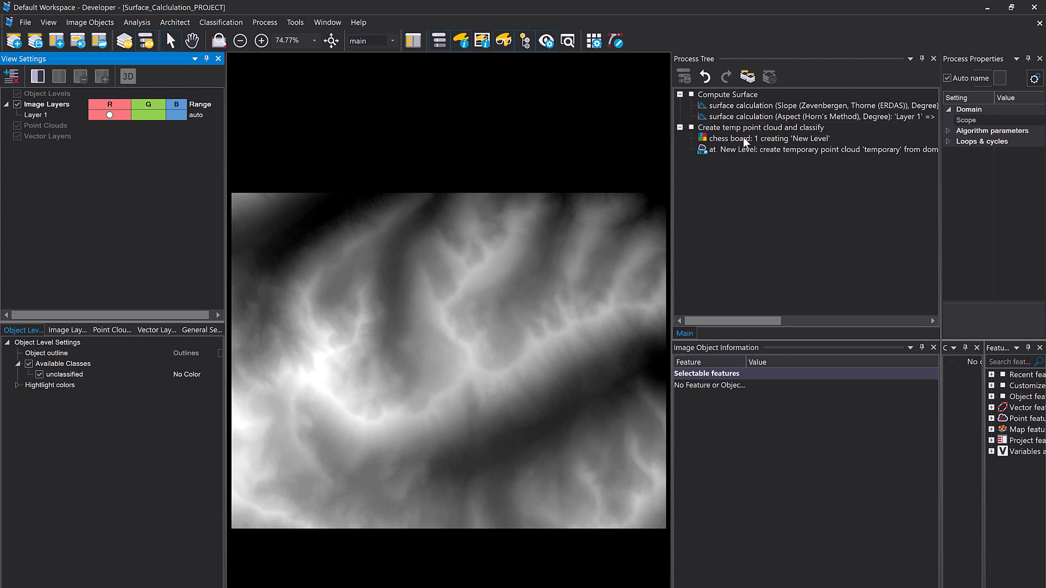
pyautogui.click(722, 106)
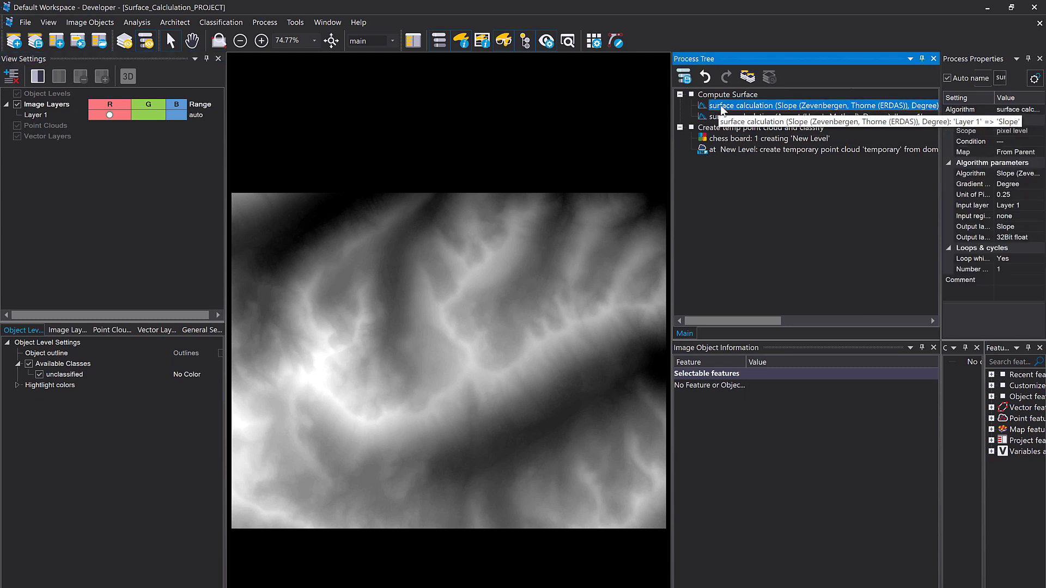
# Keep the Slope process on the Zevenbergen–Thorne (ERDAS) method with Degree as the gradient unit.
pyautogui.doubleClick(730, 109)
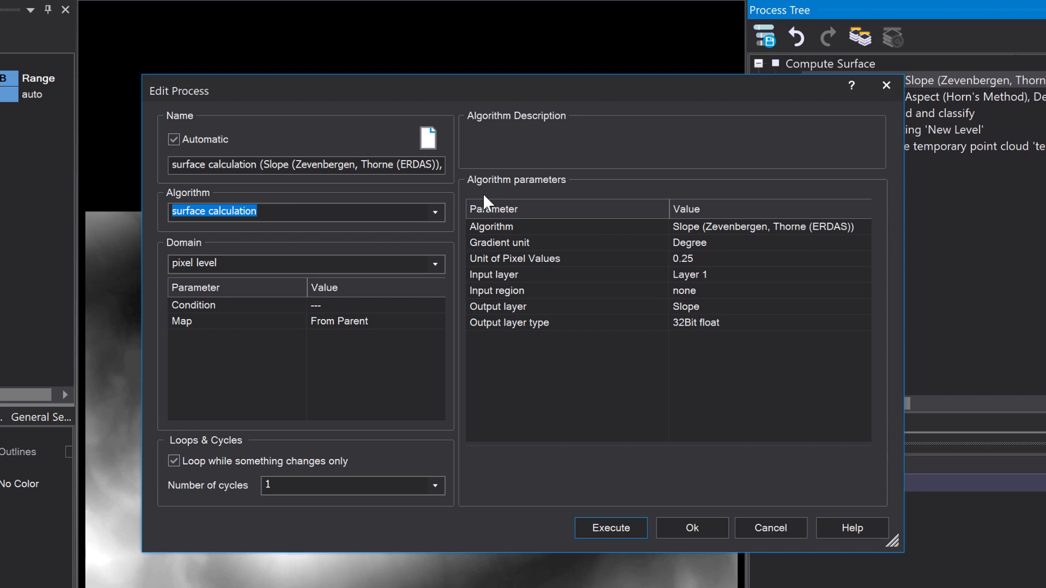
pyautogui.click(616, 226)
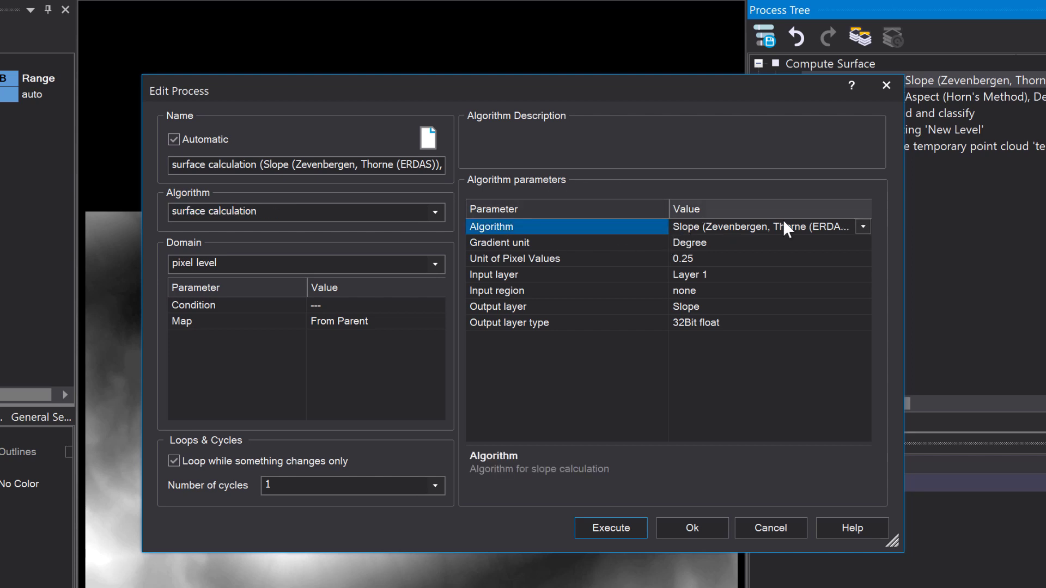
pyautogui.click(861, 227)
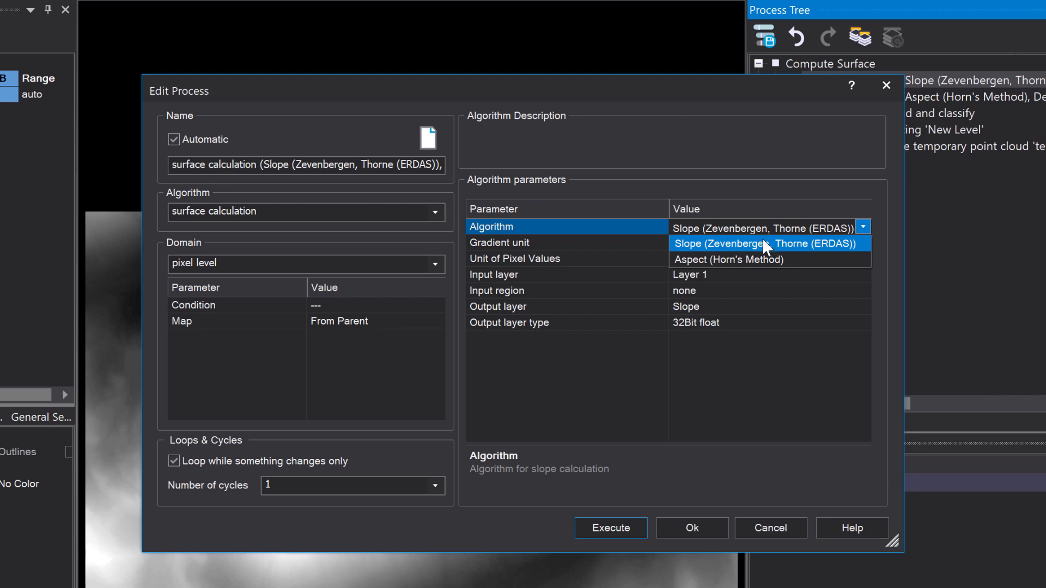
pyautogui.click(784, 245)
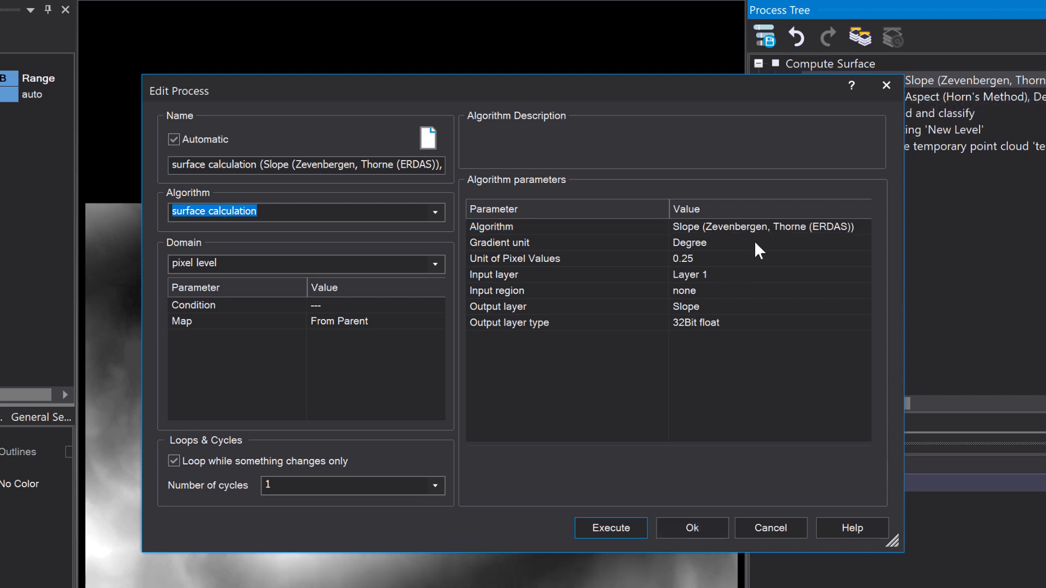
pyautogui.click(758, 244)
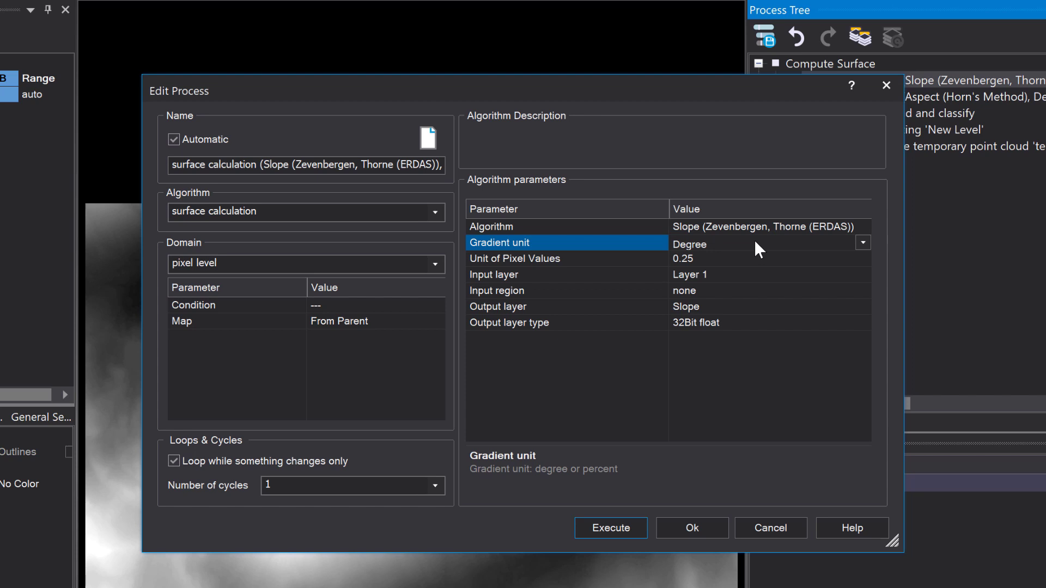
pyautogui.click(867, 244)
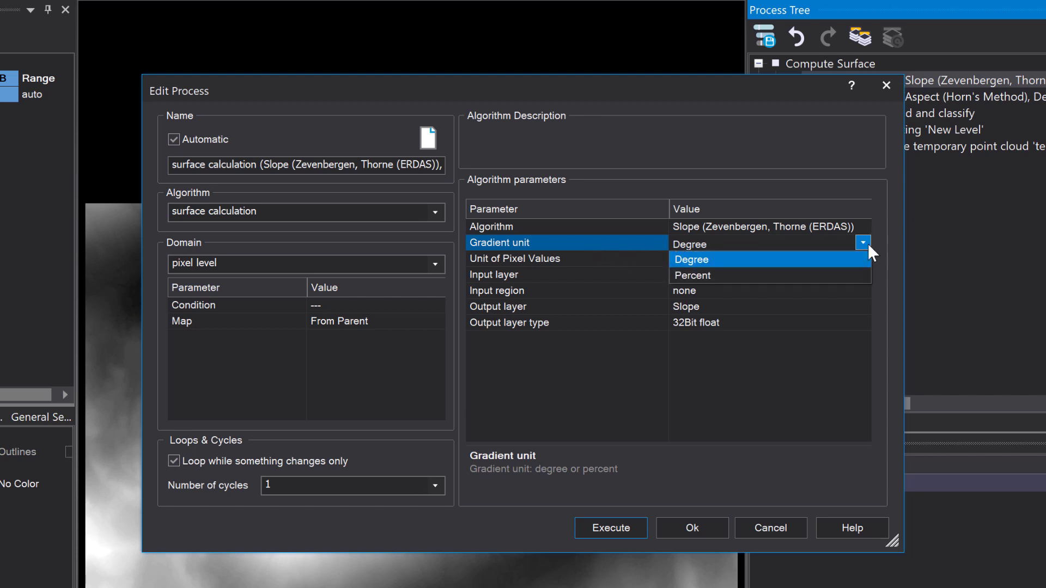
pyautogui.click(801, 259)
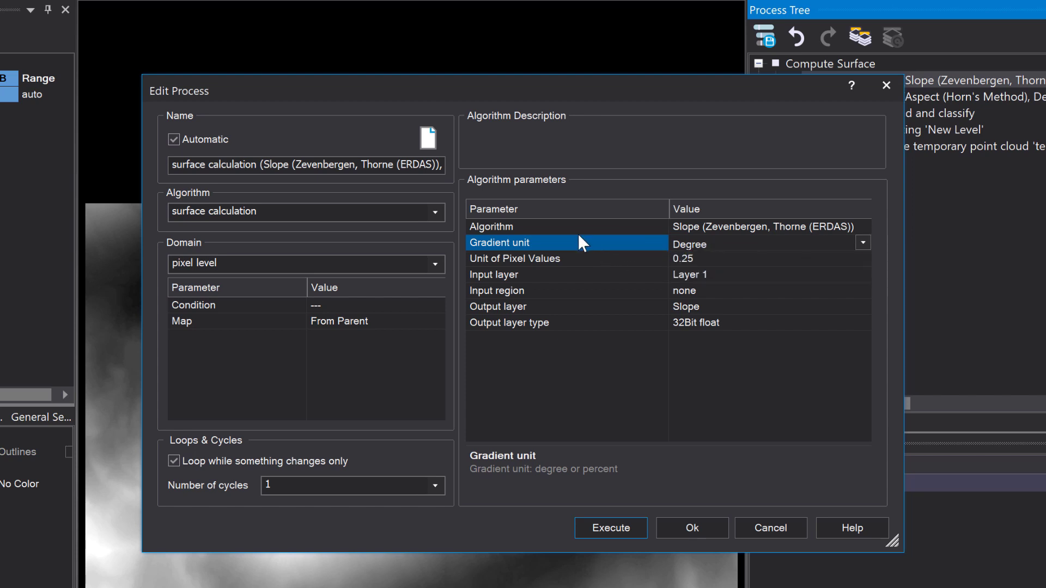
# Set Unit of Pixel Values to 0.25 and check input Layer 1 and the 32-bit Slope output.
pyautogui.click(567, 258)
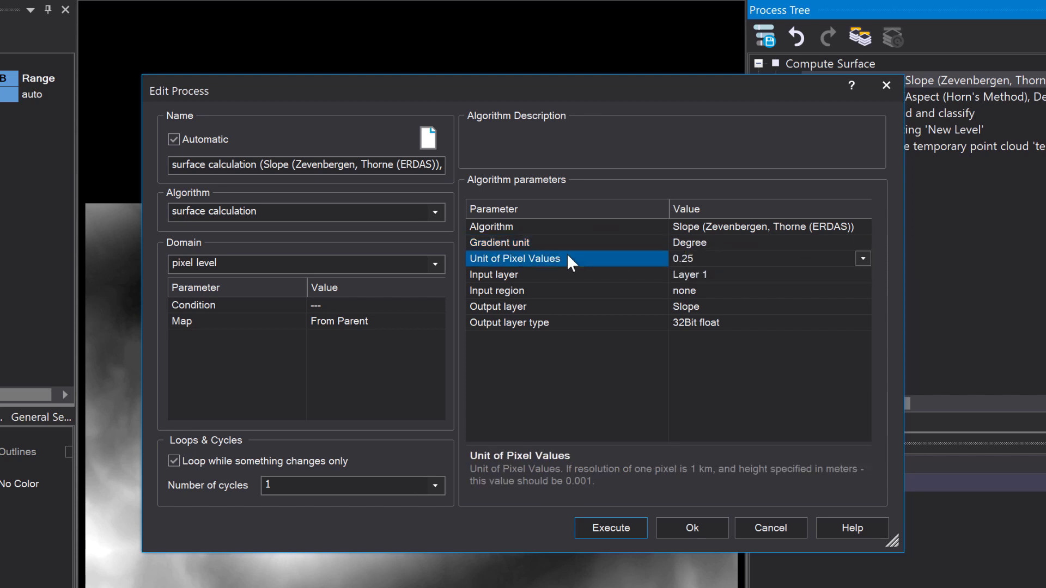
pyautogui.click(719, 264)
pyautogui.click(719, 264)
pyautogui.click(728, 280)
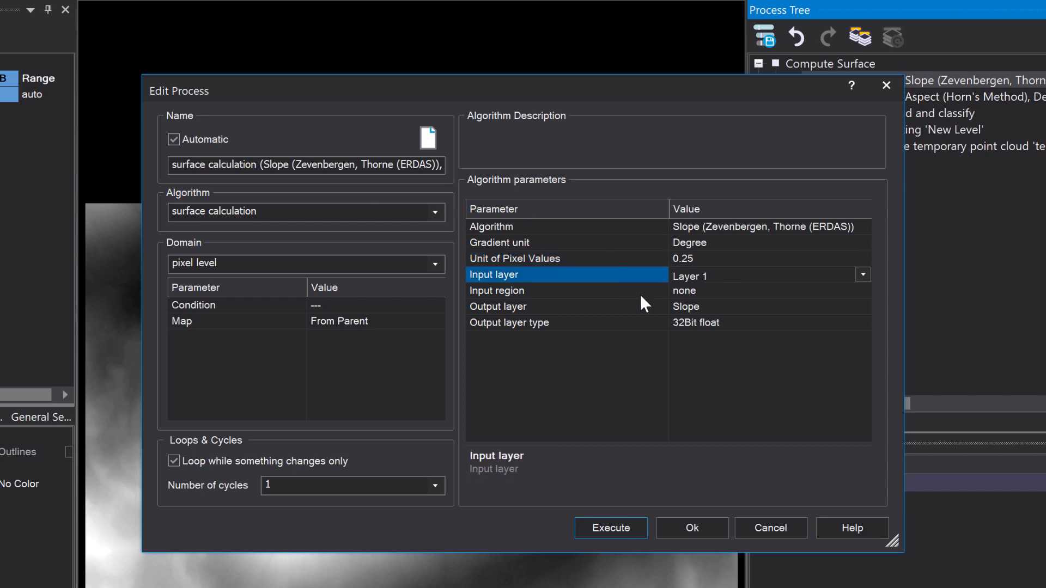
pyautogui.click(727, 291)
pyautogui.click(729, 306)
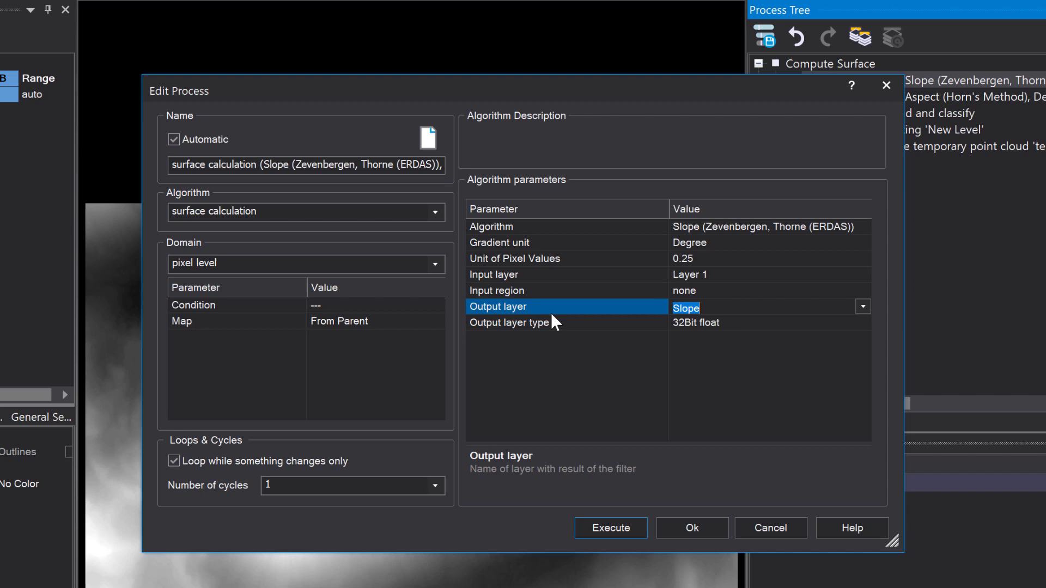
pyautogui.click(723, 324)
pyautogui.click(734, 357)
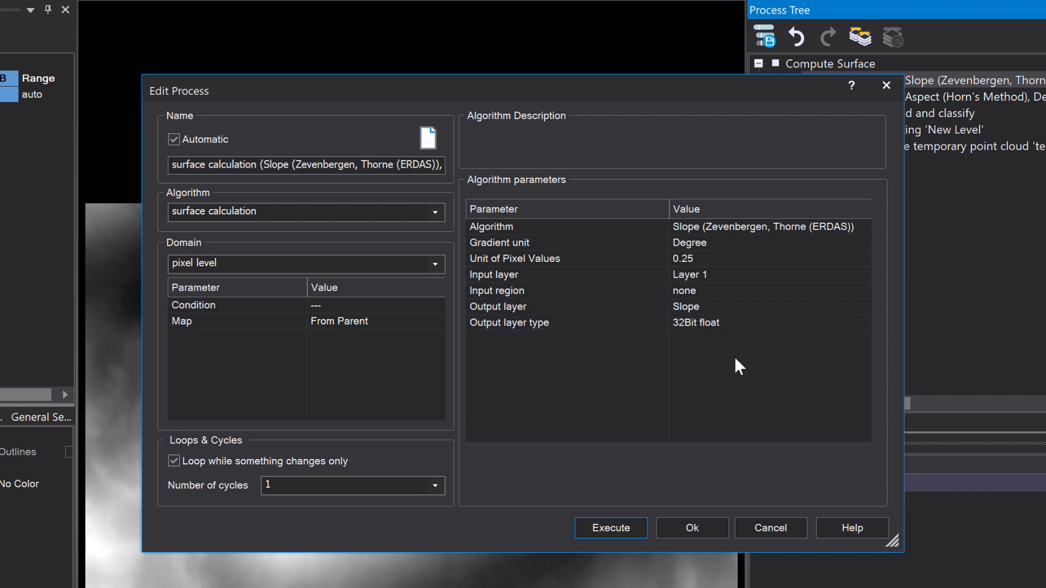
# Run the slope calculation, display the new Slope layer, and reconfirm the Degree gradient unit.
pyautogui.click(611, 528)
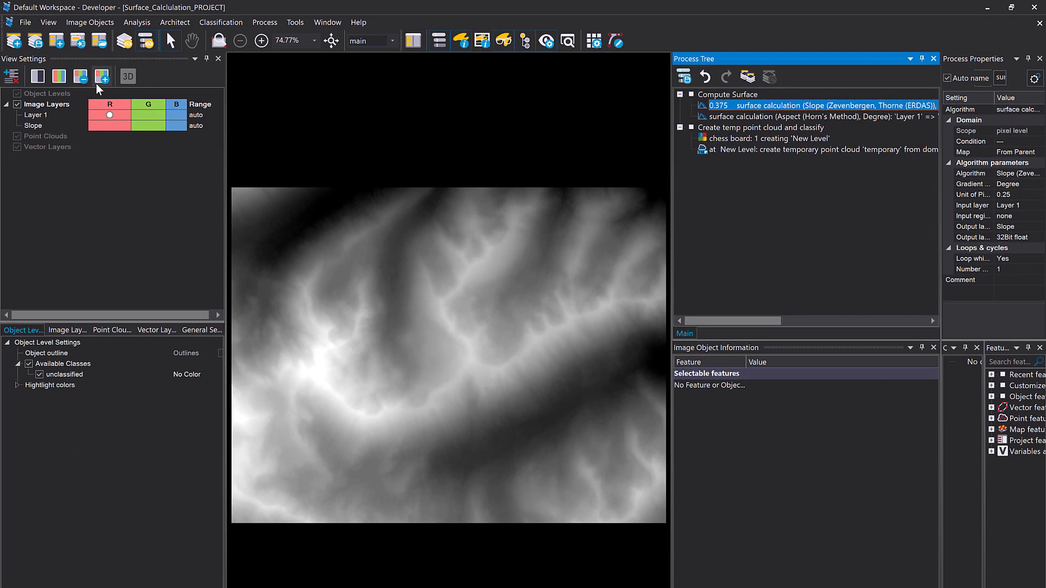
pyautogui.click(101, 76)
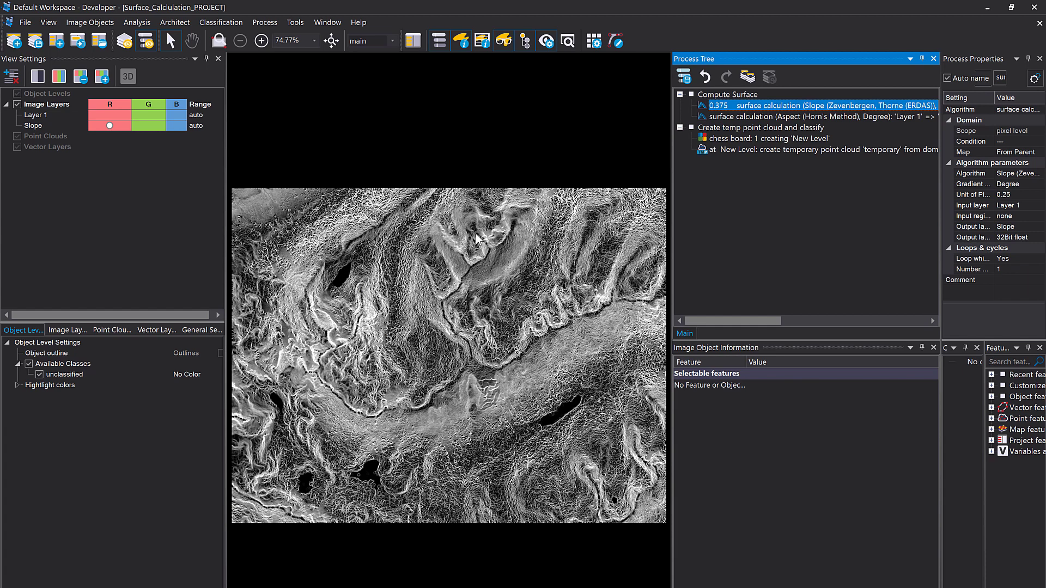
pyautogui.doubleClick(710, 108)
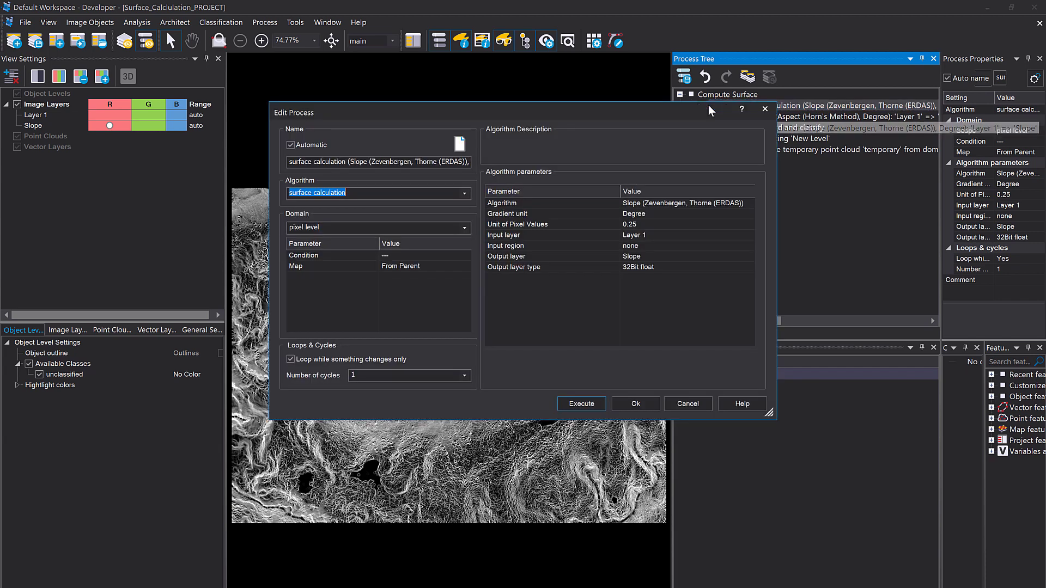
pyautogui.click(660, 214)
pyautogui.click(661, 215)
pyautogui.click(634, 224)
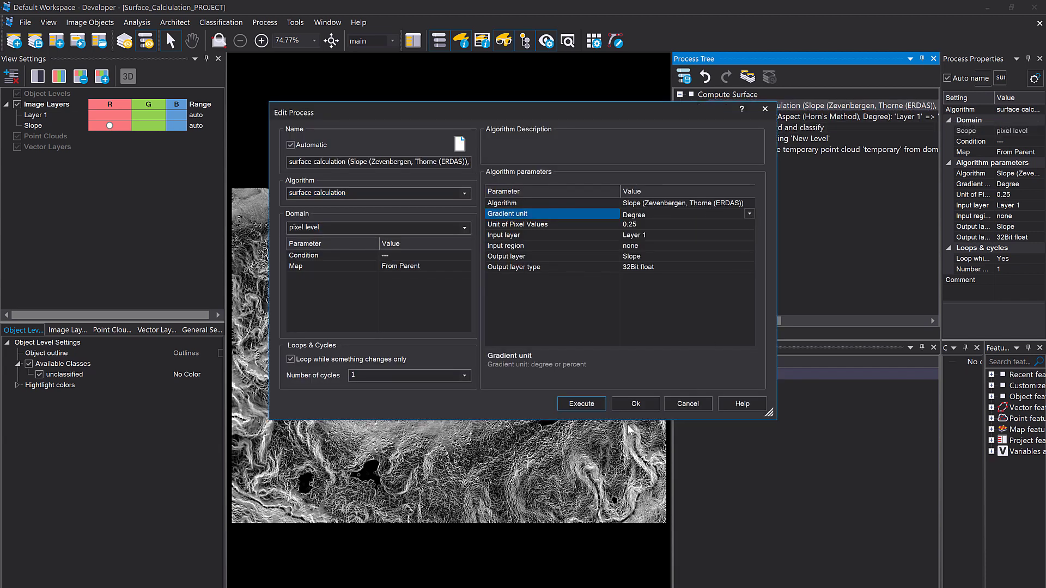
pyautogui.click(635, 404)
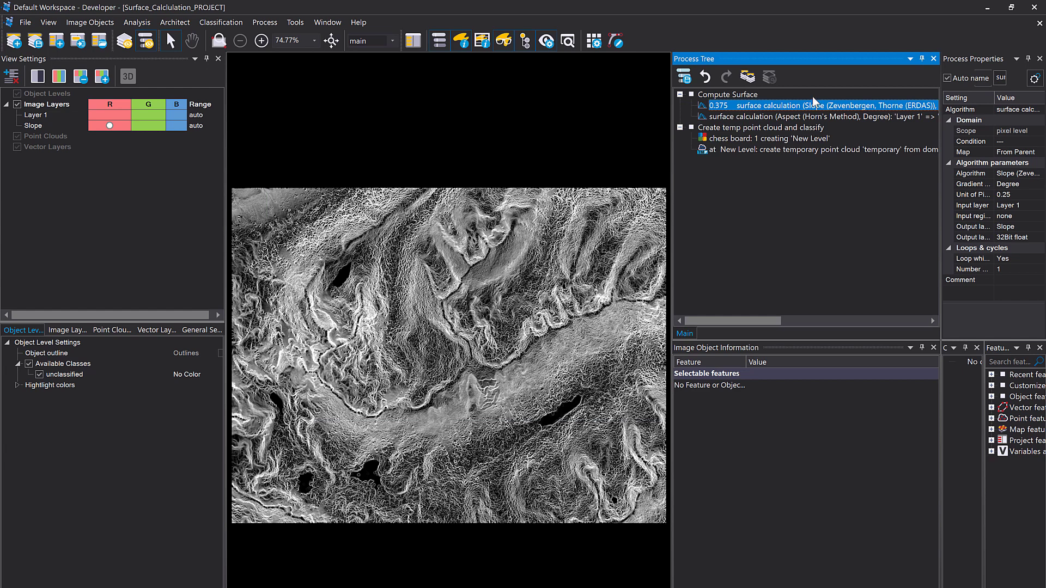
pyautogui.click(776, 117)
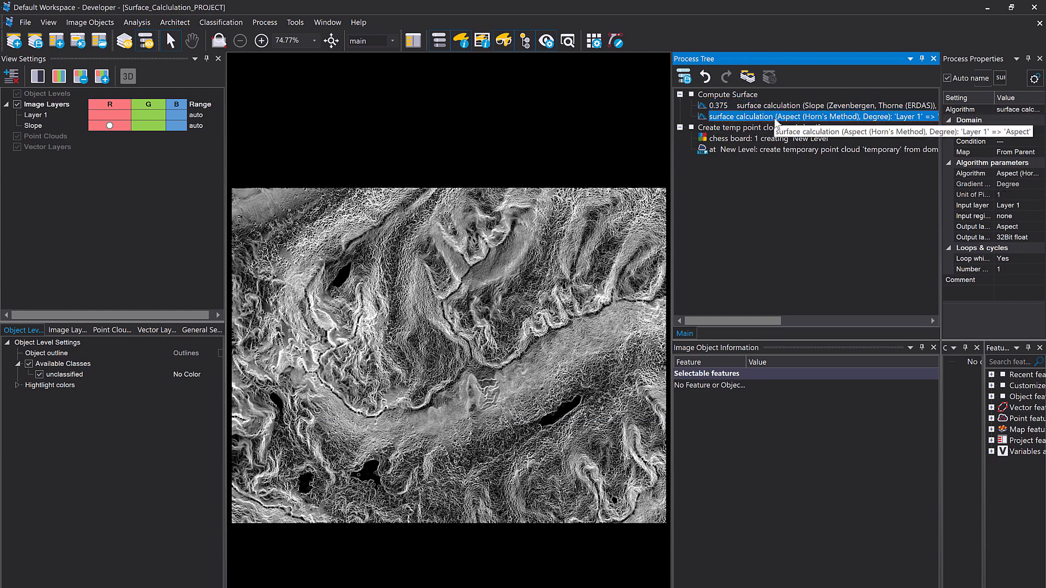
# Keep the Aspect process on the Aspect (Horn's Method) calculation and review its unit settings.
pyautogui.doubleClick(776, 116)
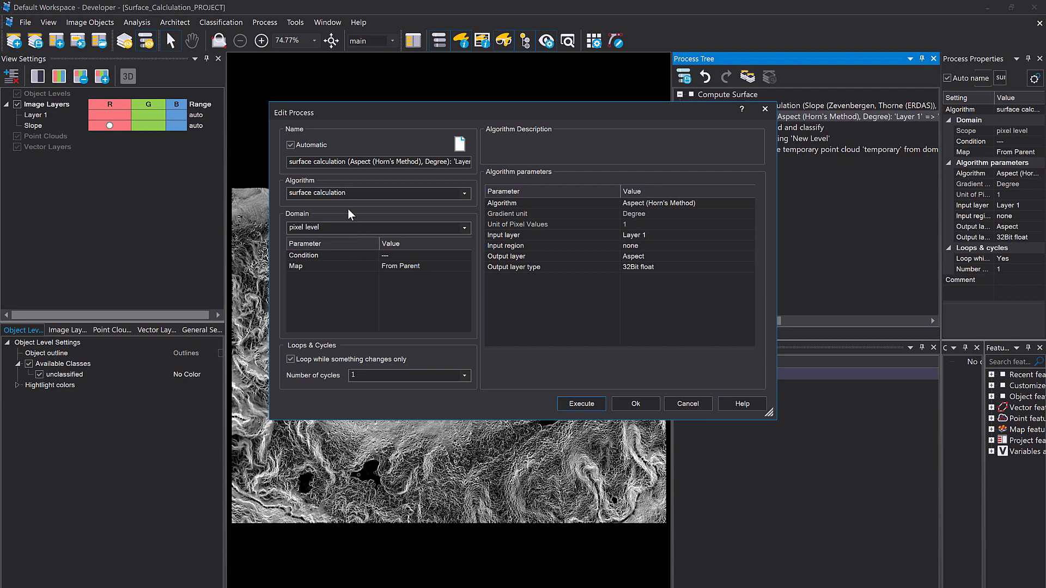
pyautogui.click(377, 195)
pyautogui.click(448, 195)
pyautogui.click(744, 203)
pyautogui.click(748, 203)
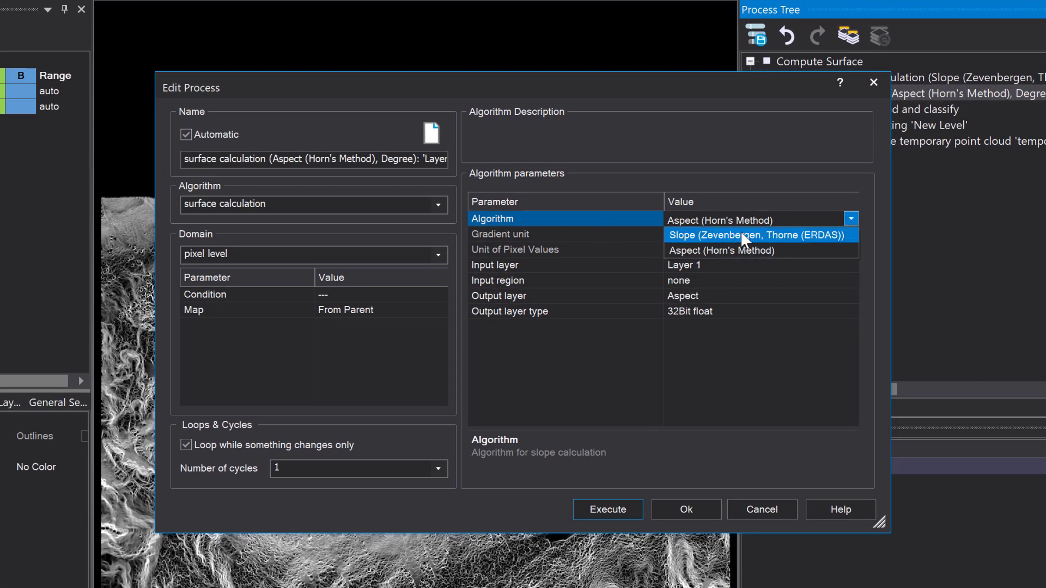
pyautogui.click(741, 249)
pyautogui.click(632, 233)
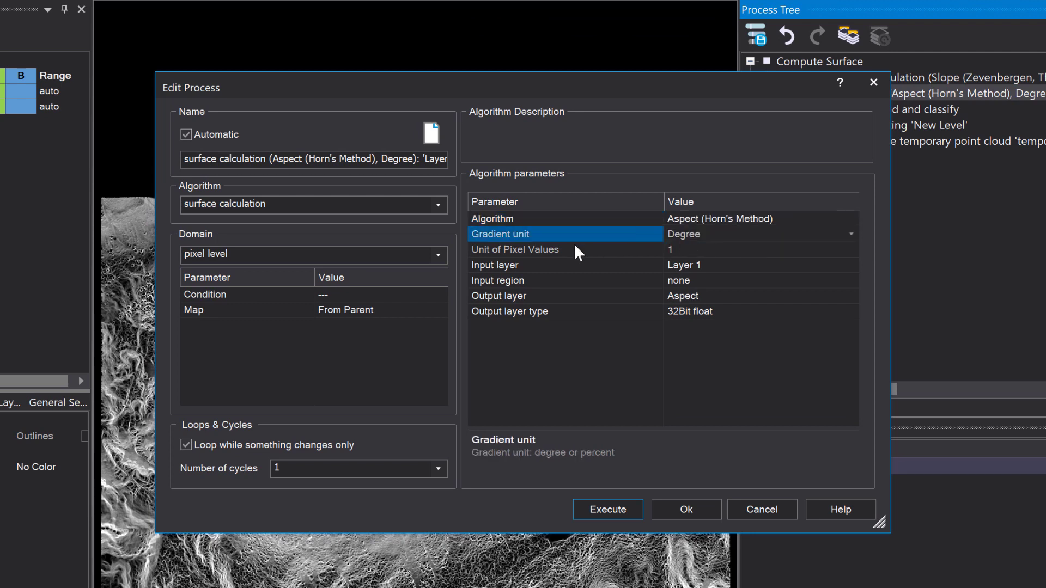
pyautogui.click(573, 246)
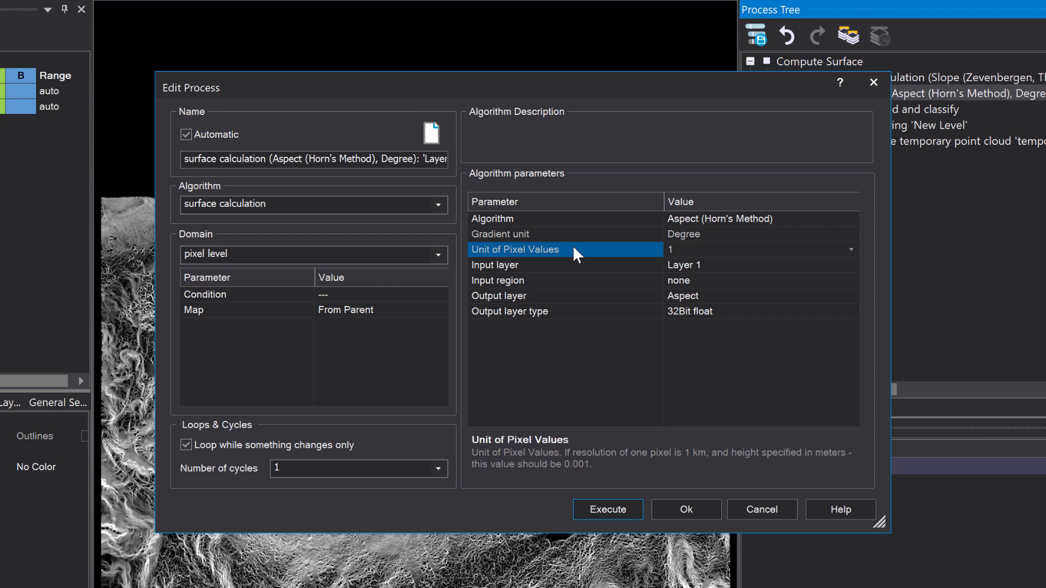
# Check the input layer and Aspect output layer, execute, and display the Aspect layer.
pyautogui.click(612, 264)
pyautogui.click(591, 297)
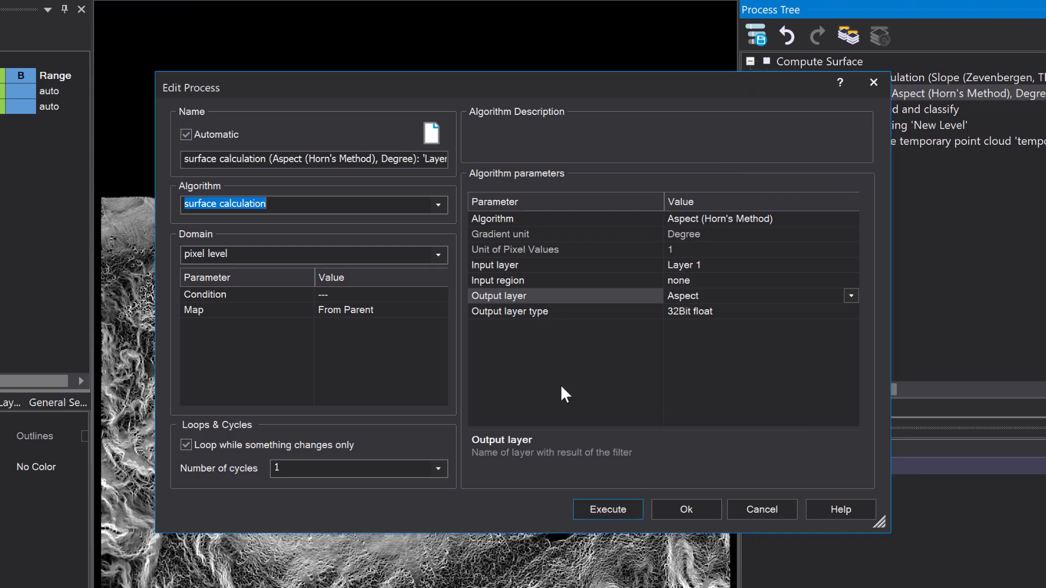
pyautogui.click(611, 515)
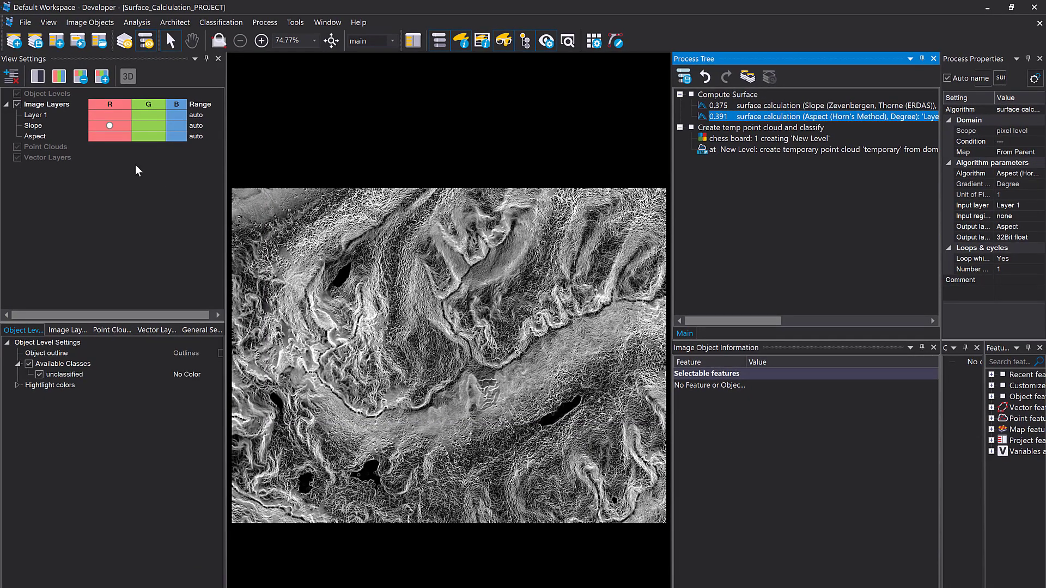
pyautogui.click(109, 136)
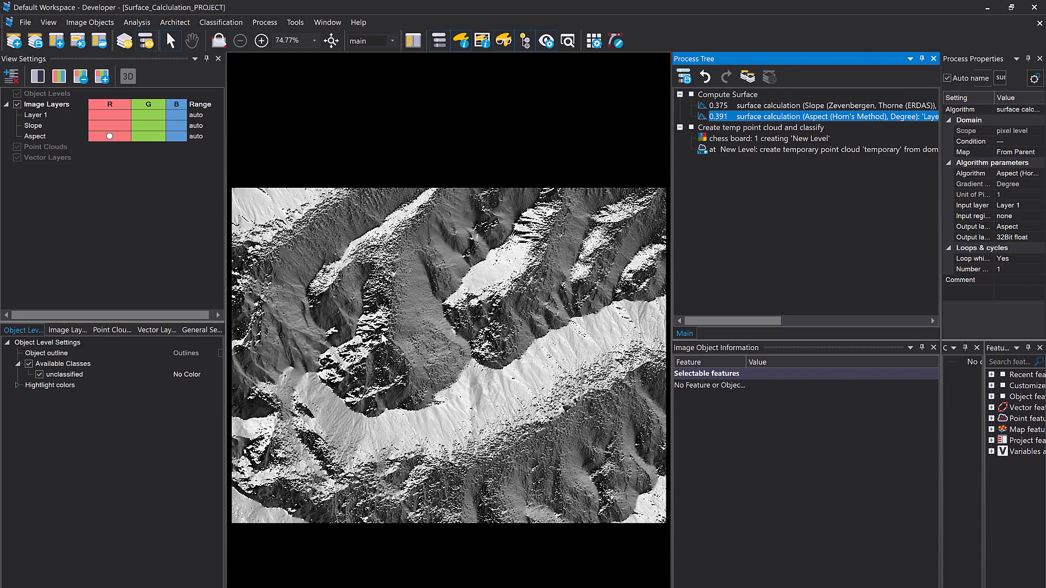
# Set the Aspect layer's Image Layer equalization to false colour.
pyautogui.click(78, 333)
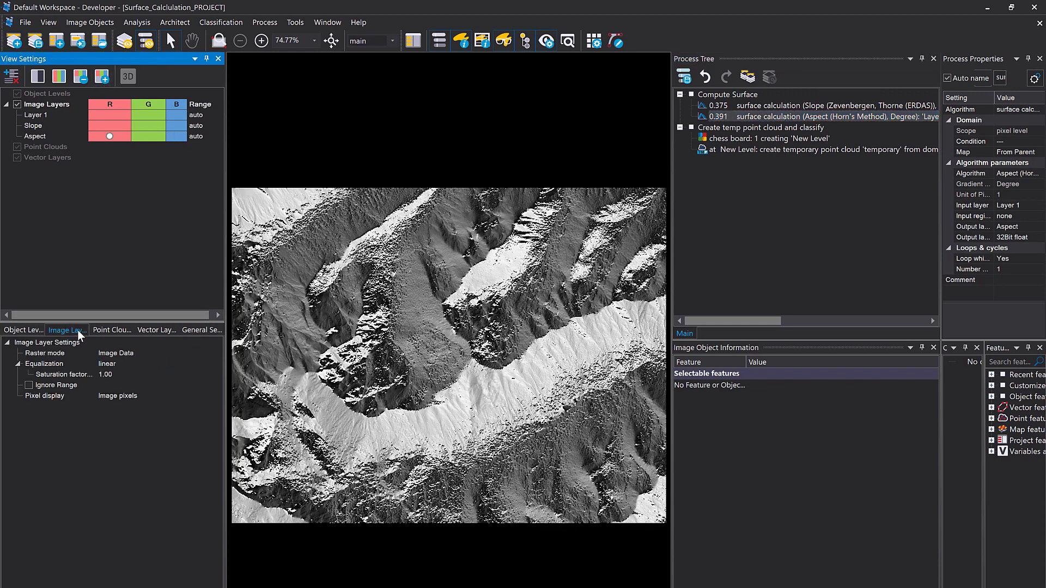
pyautogui.click(128, 364)
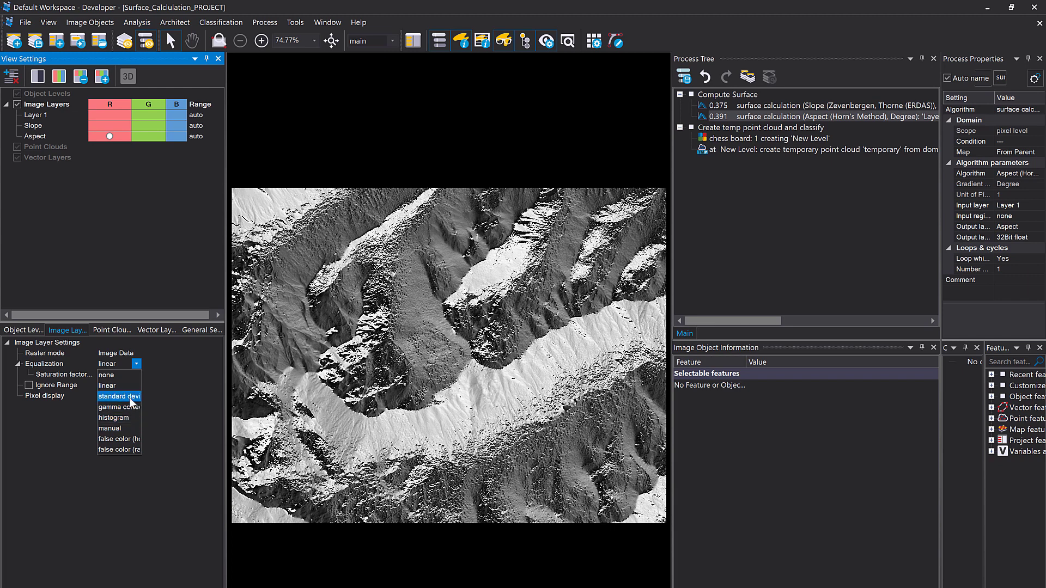
pyautogui.click(129, 449)
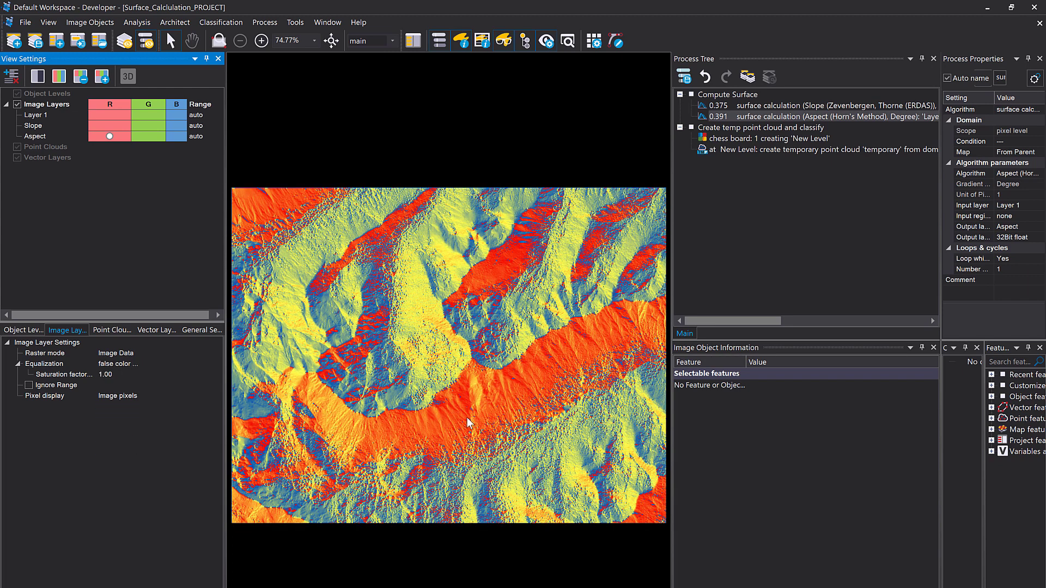
pyautogui.moveTo(468, 424)
pyautogui.moveTo(488, 392)
pyautogui.click(772, 129)
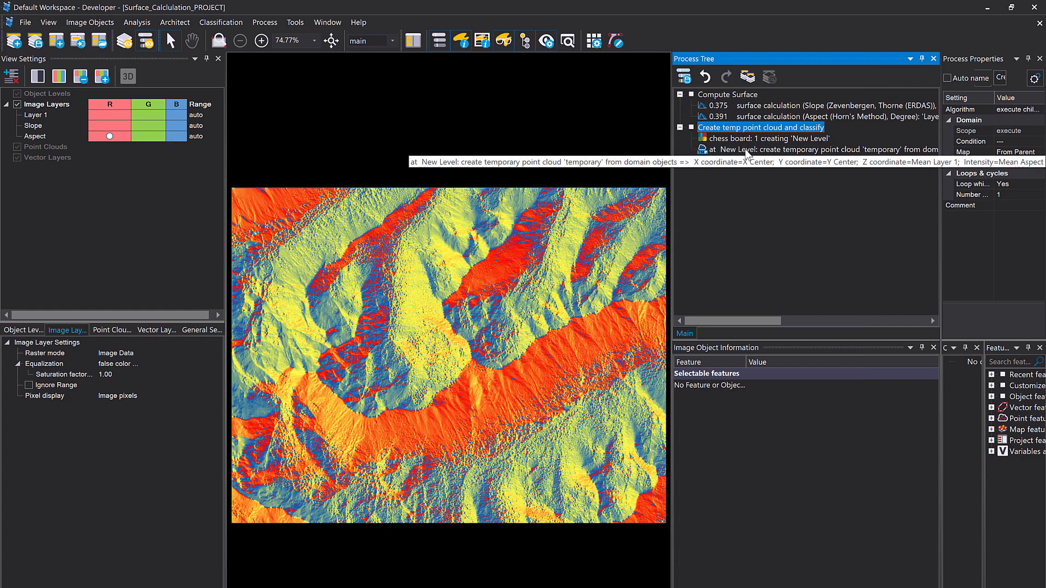
# Review the temporary point cloud process's X, Y and Z (Mean Layer 1) coordinate settings.
pyautogui.doubleClick(745, 151)
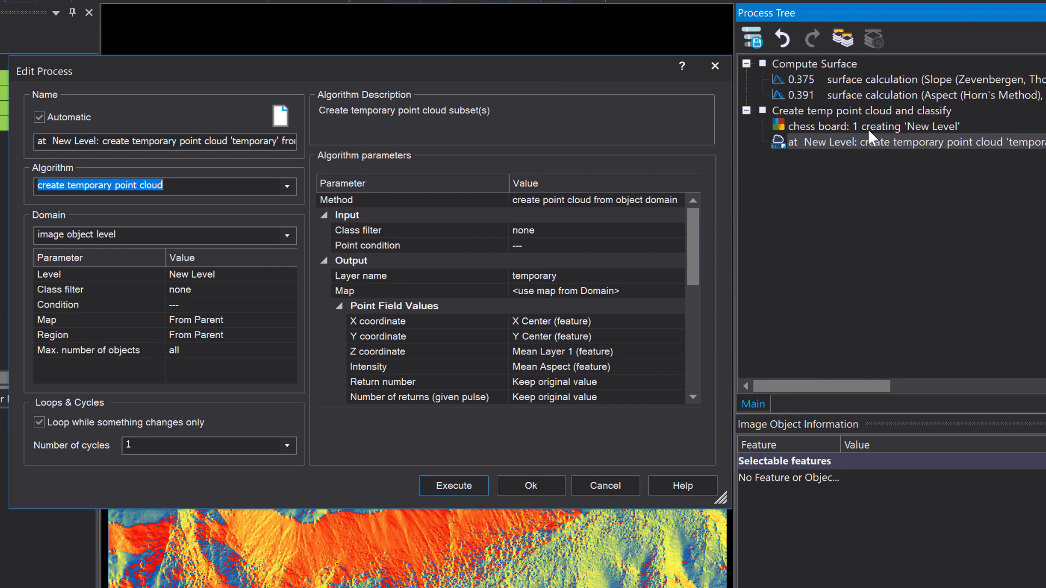
pyautogui.click(587, 331)
pyautogui.press('Up')
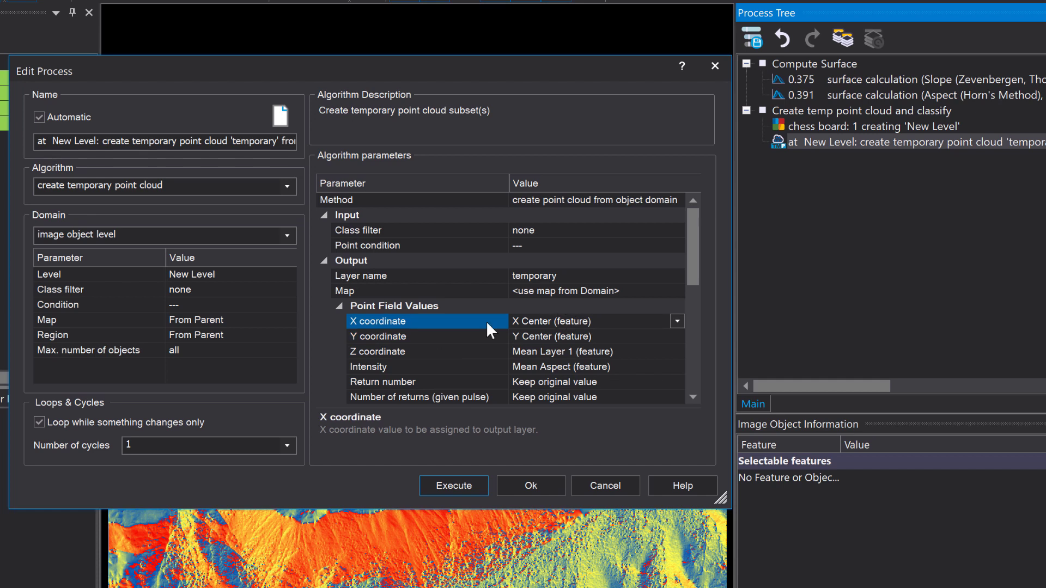
pyautogui.click(480, 337)
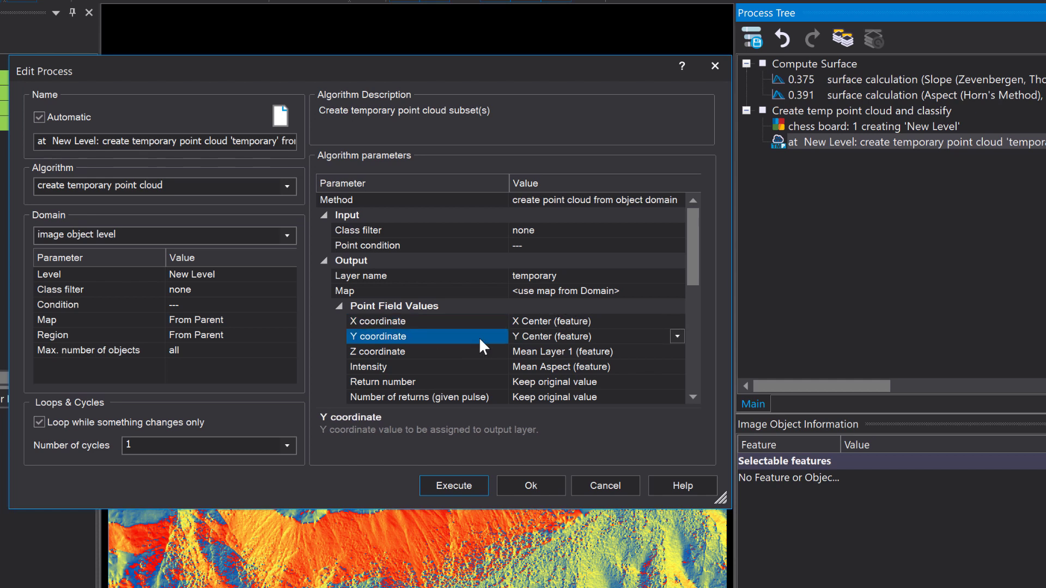
pyautogui.click(457, 353)
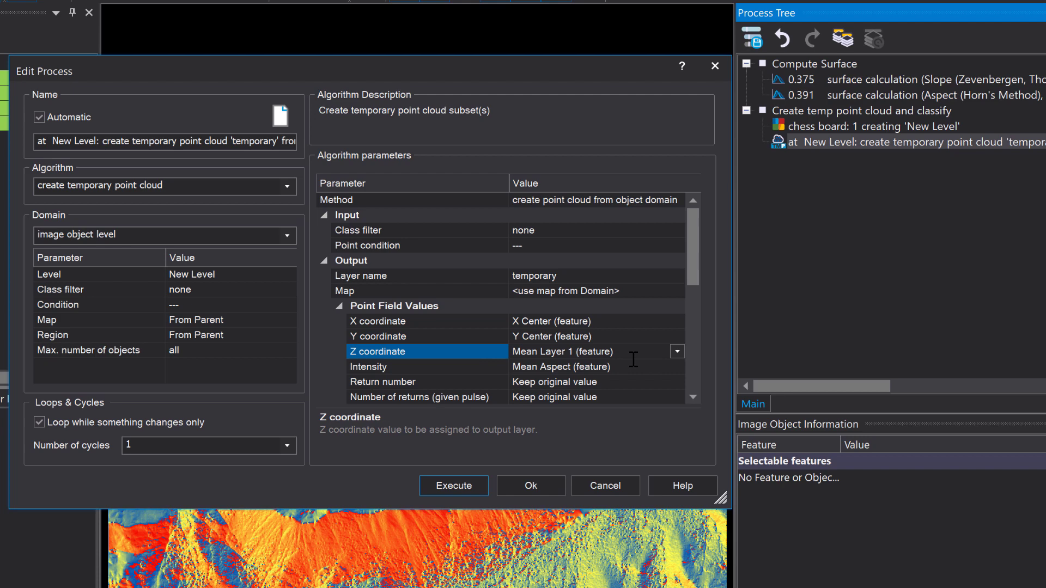
# Set Intensity to the Mean Slope feature, execute the process, and dismiss the empty domain error.
pyautogui.click(462, 369)
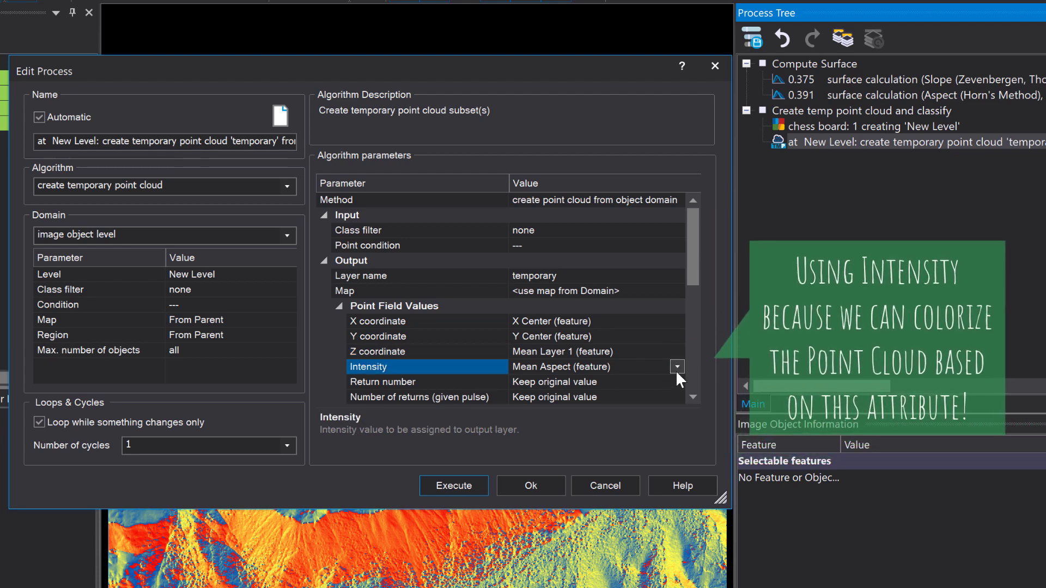
pyautogui.click(677, 367)
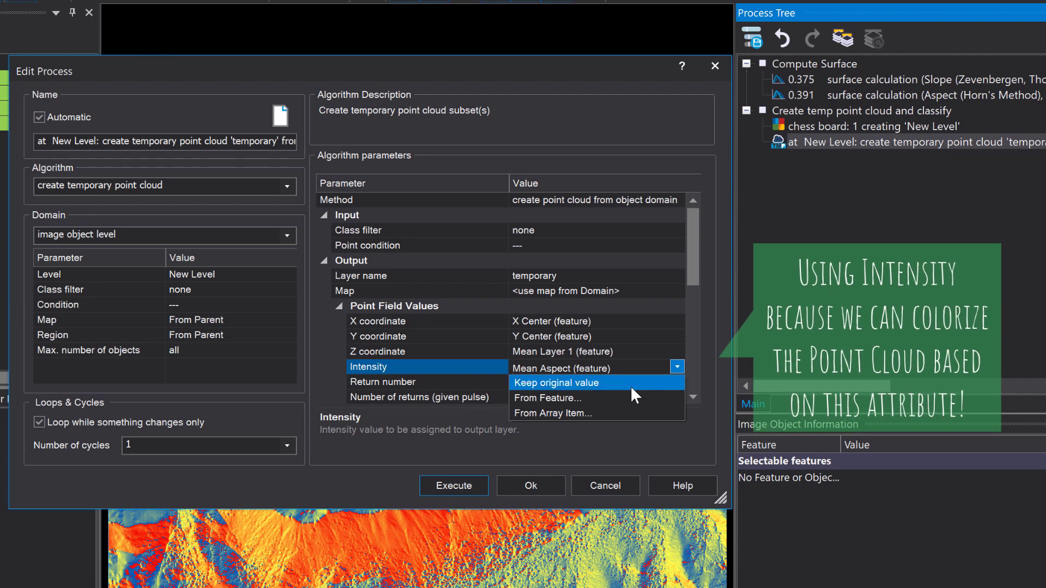
pyautogui.click(606, 398)
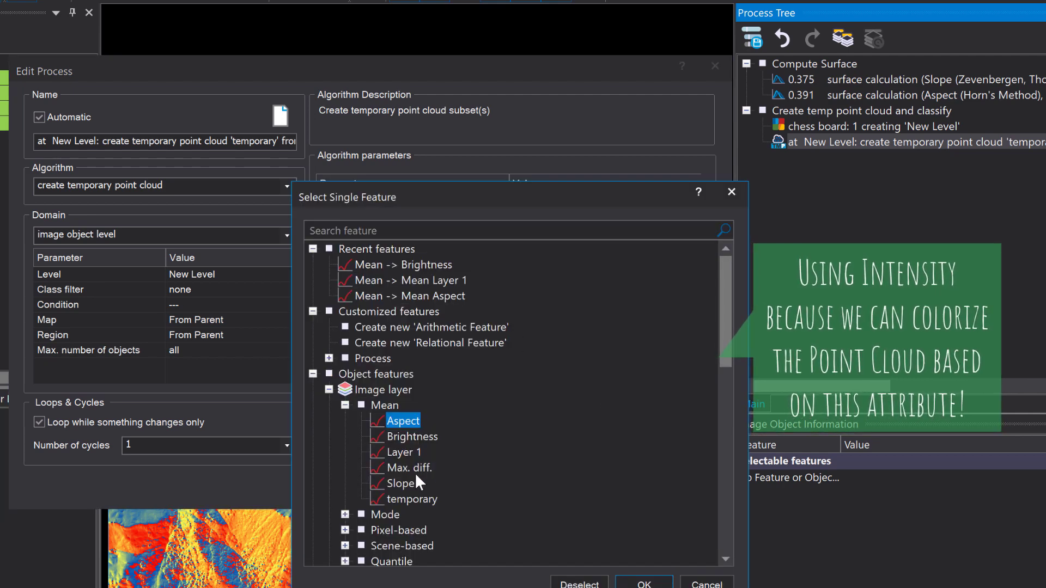
pyautogui.doubleClick(403, 483)
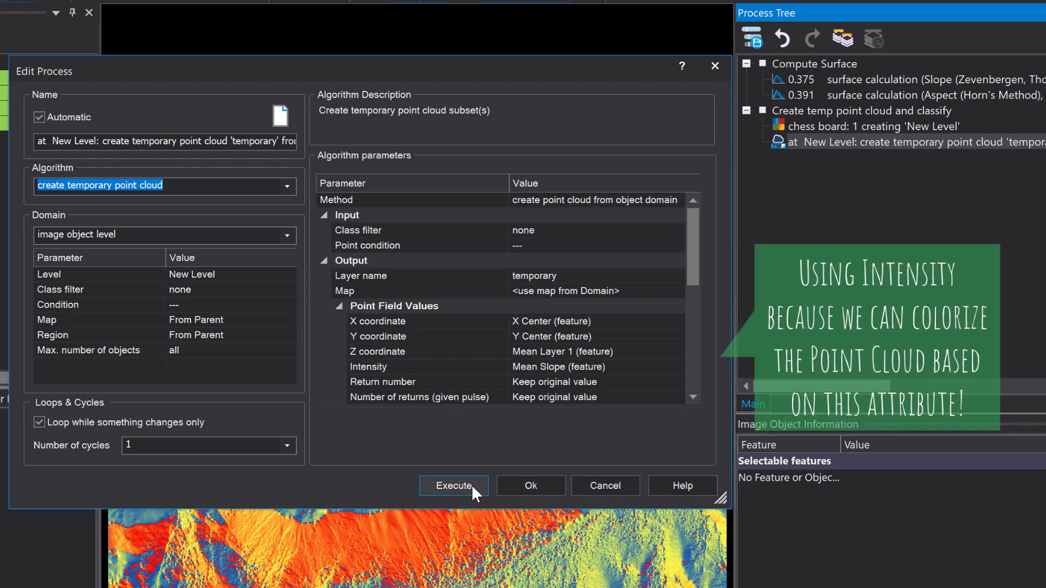
pyautogui.click(453, 484)
pyautogui.click(672, 487)
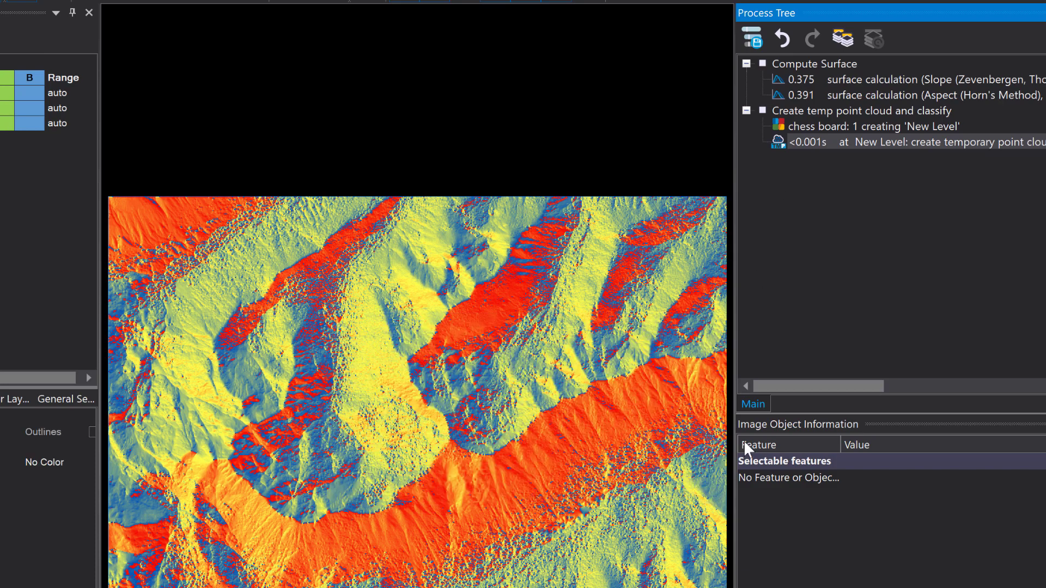
pyautogui.rightClick(820, 112)
# Run the full point cloud creation, hide object levels and image layers, and show the temporary point cloud.
pyautogui.press('Escape')
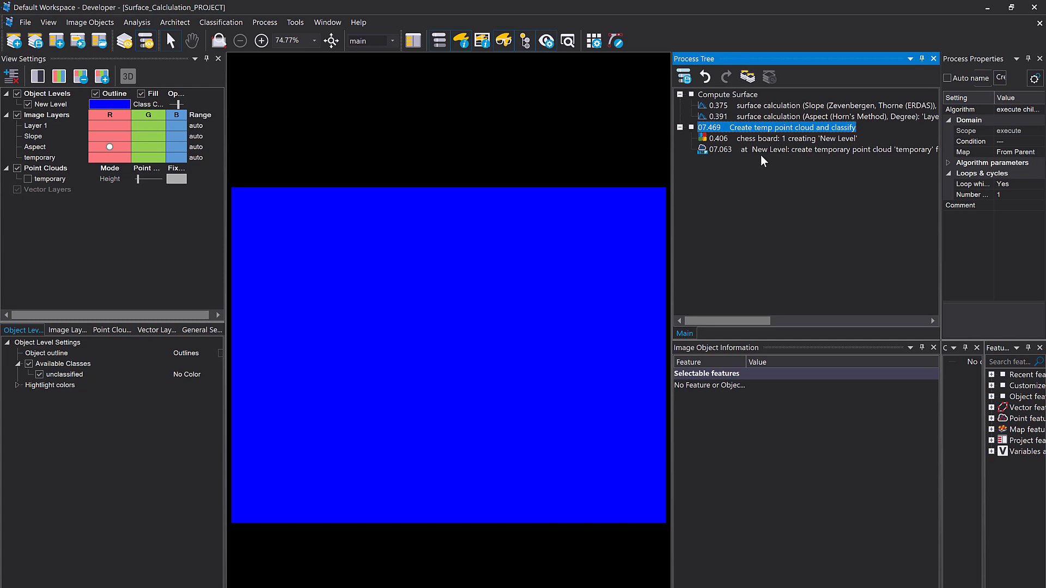
pyautogui.click(18, 93)
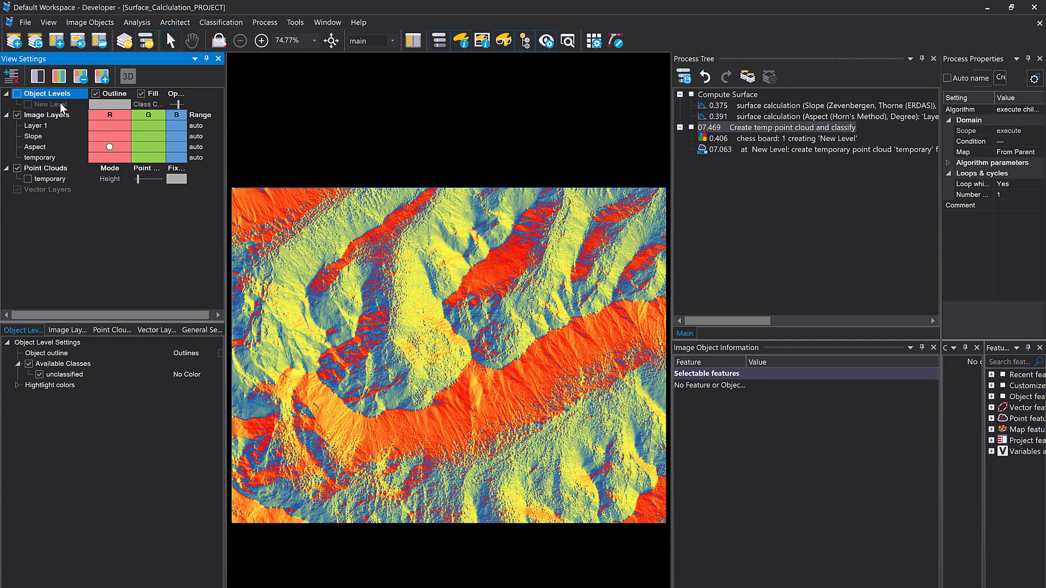
pyautogui.click(18, 115)
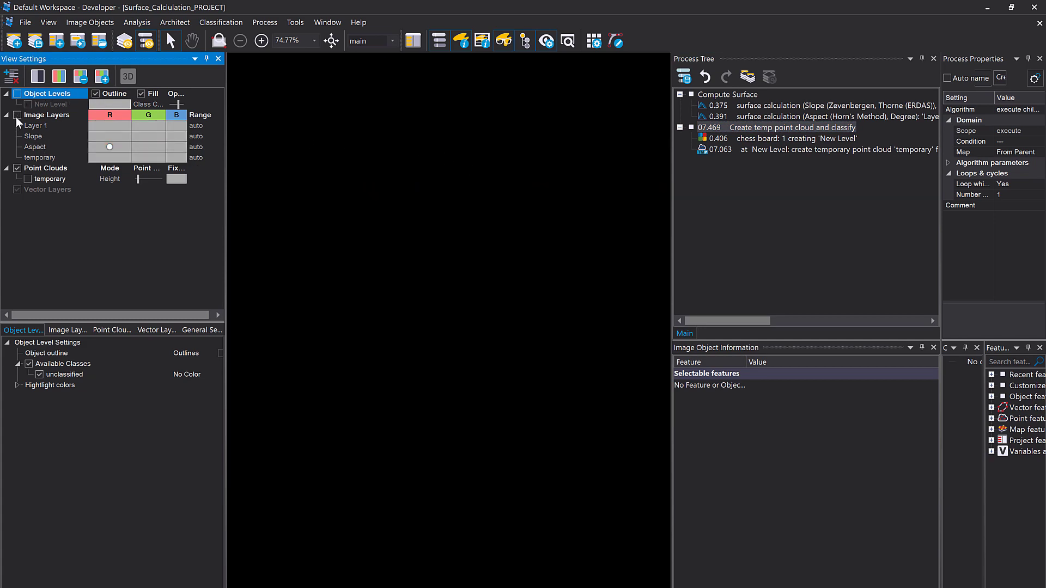
pyautogui.click(26, 178)
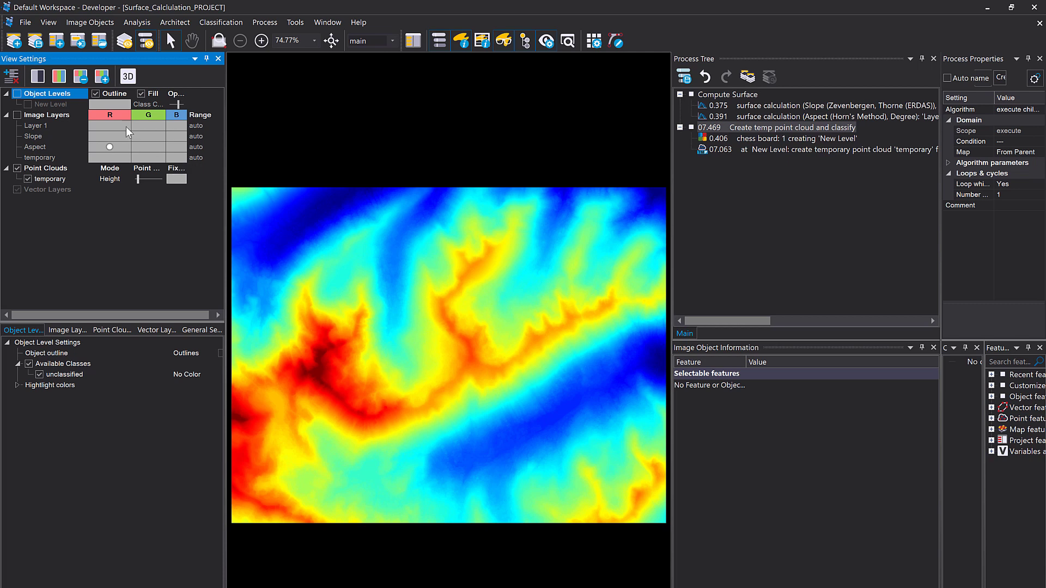
# Switch the temporary point cloud's display mode to Color-coded intensity.
pyautogui.click(105, 179)
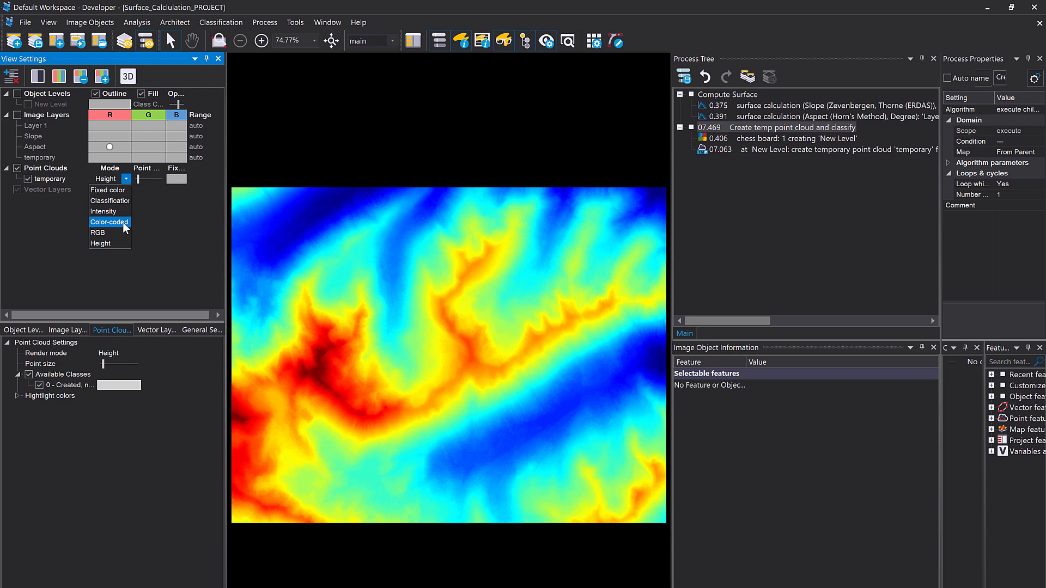
pyautogui.click(123, 222)
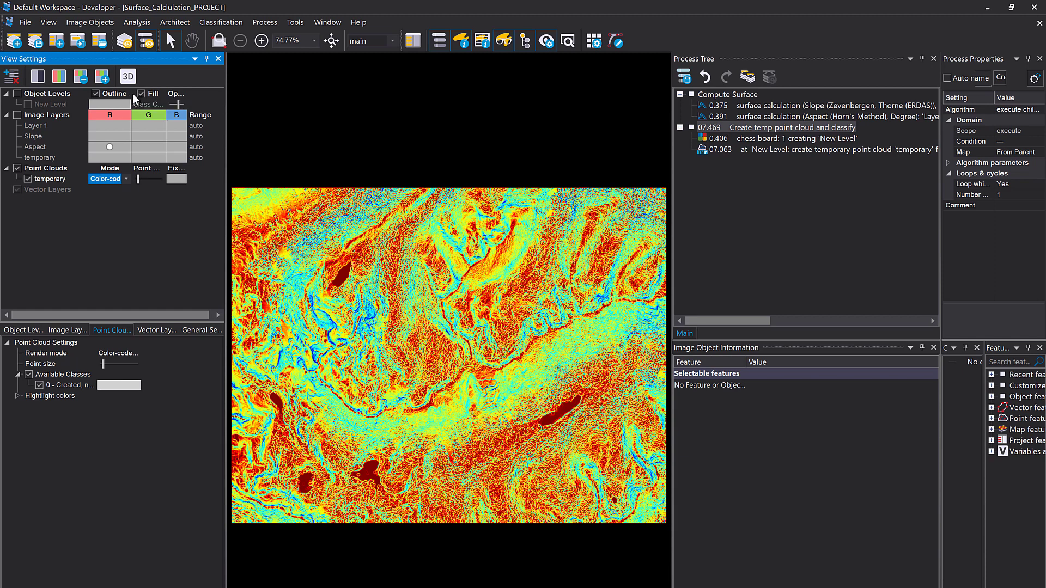
pyautogui.moveTo(132, 93); pyautogui.dragTo(155, 102)
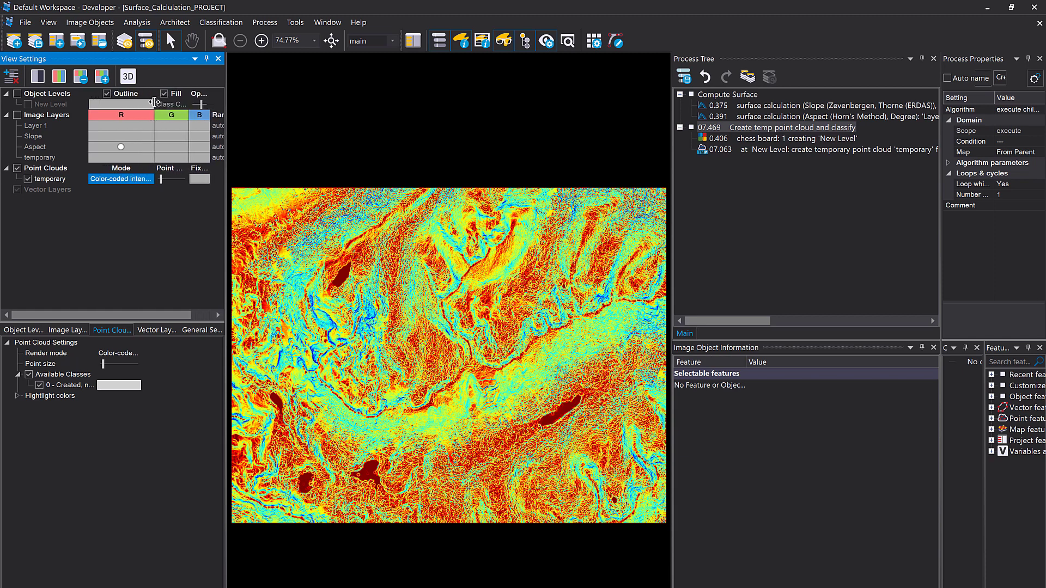
pyautogui.click(121, 179)
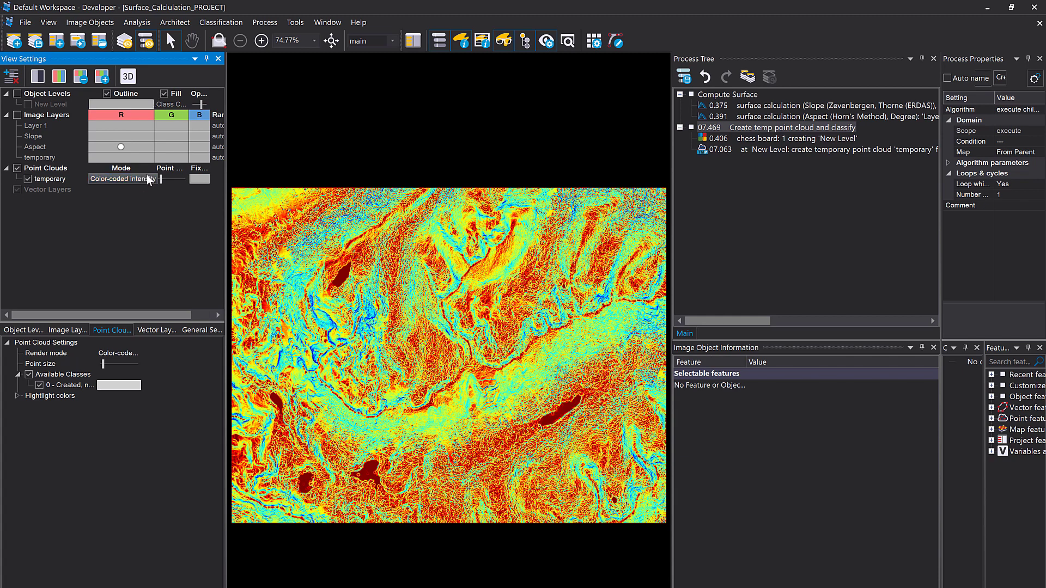
pyautogui.click(149, 178)
pyautogui.click(122, 208)
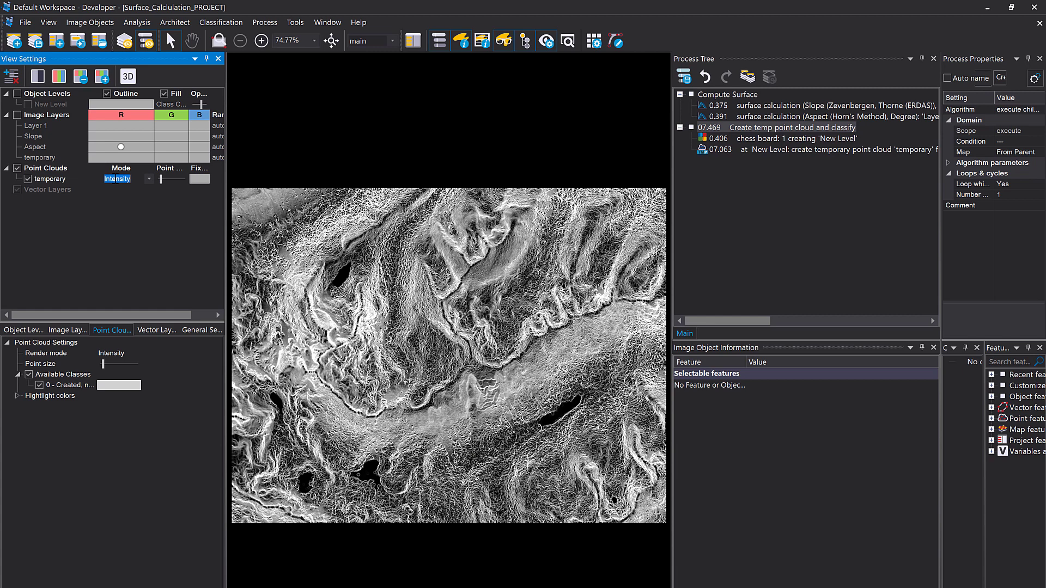
pyautogui.click(149, 178)
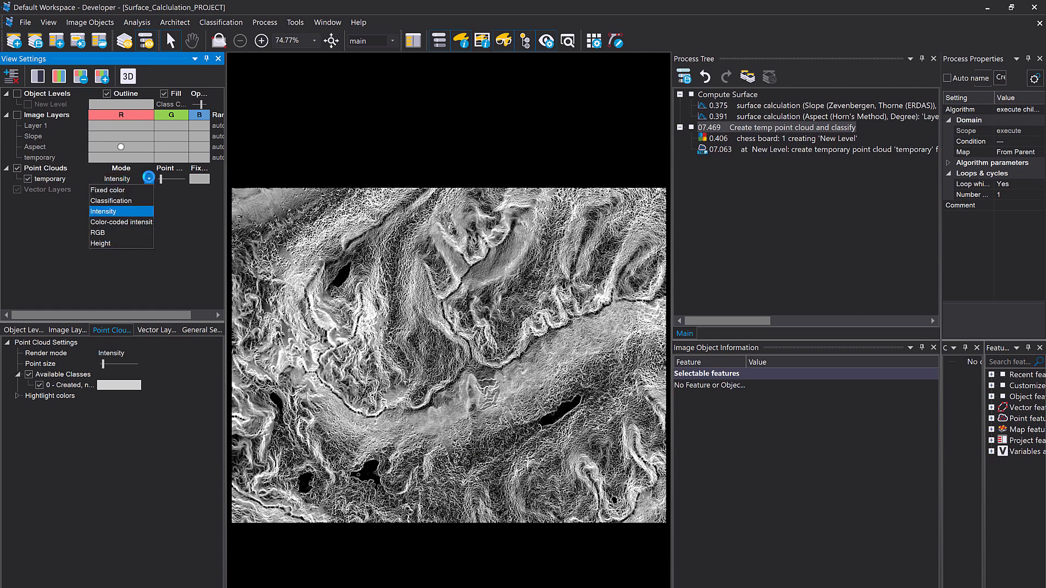
pyautogui.click(136, 223)
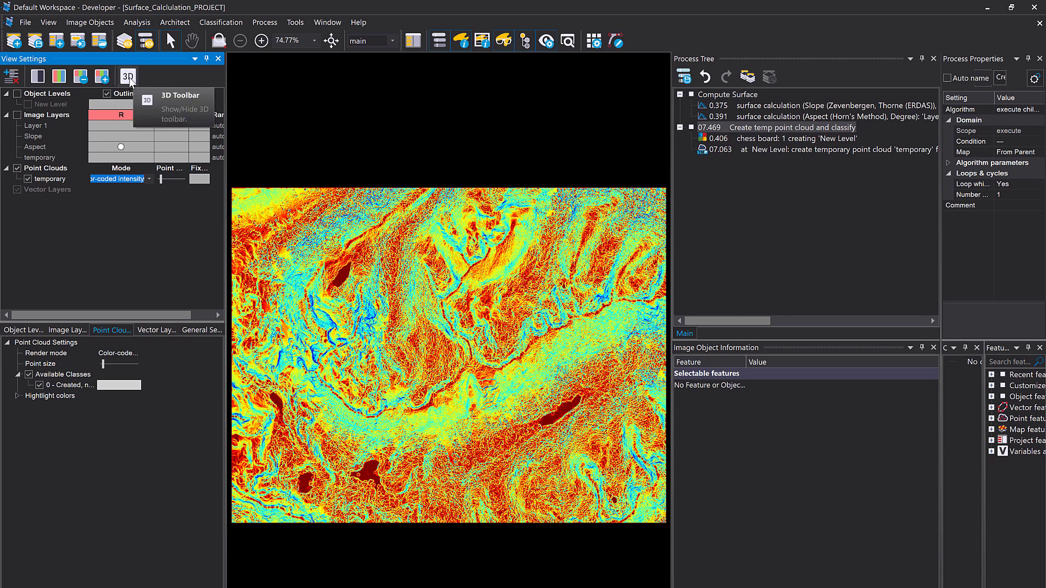
# Show an outlined map area in 3D, then orbit and zoom the slope-coloured terrain.
pyautogui.click(129, 77)
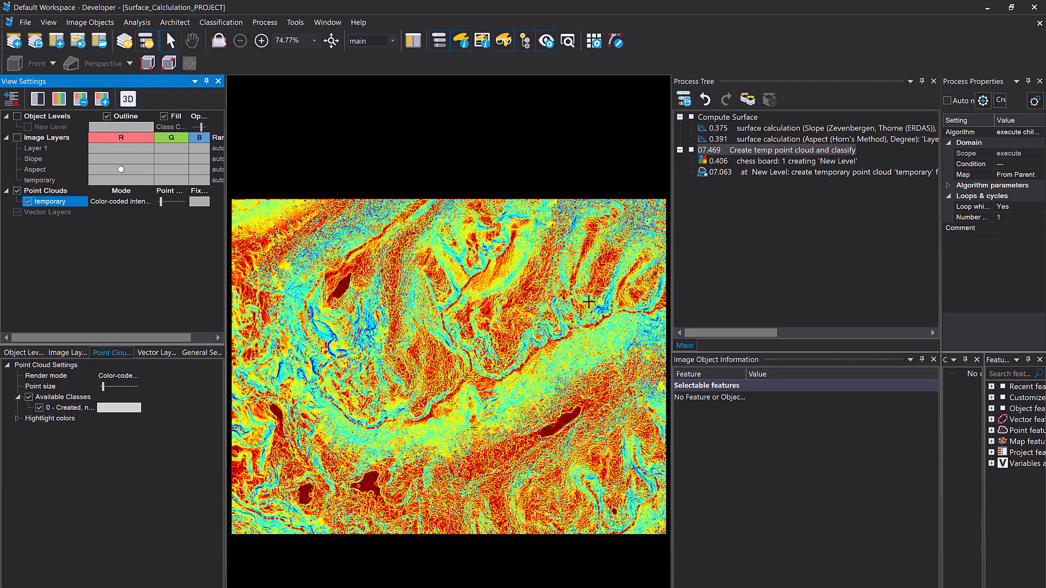
pyautogui.moveTo(625, 300); pyautogui.dragTo(306, 500)
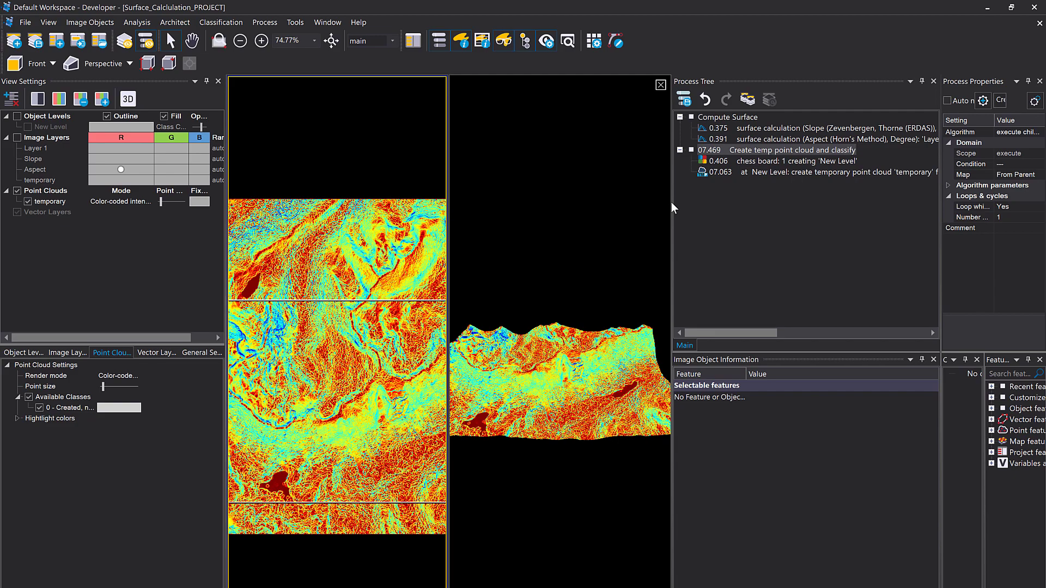
pyautogui.scroll(5, 579, 390)
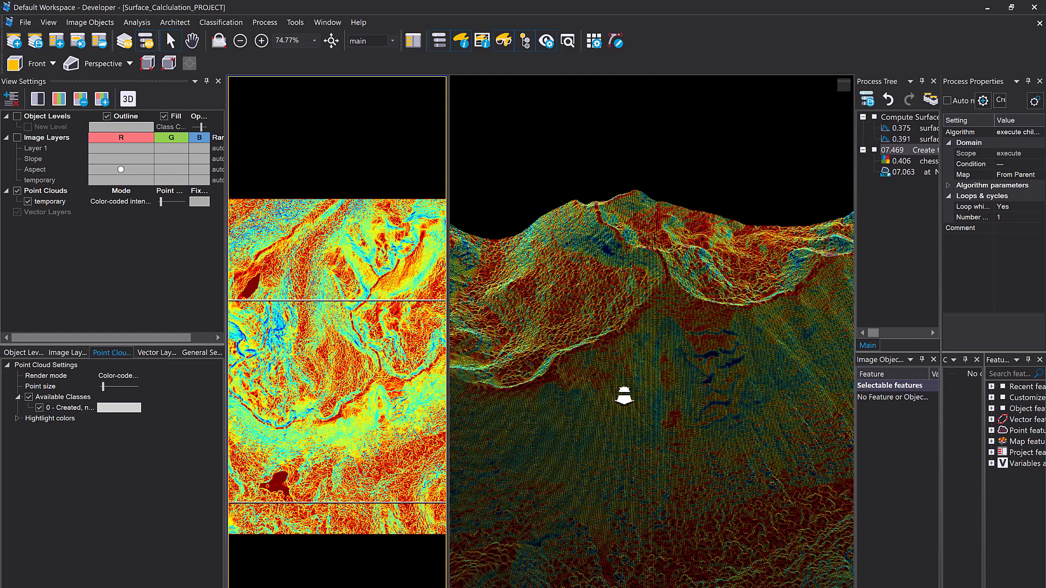
pyautogui.moveTo(623, 397); pyautogui.dragTo(701, 403)
pyautogui.scroll(3, 724, 424)
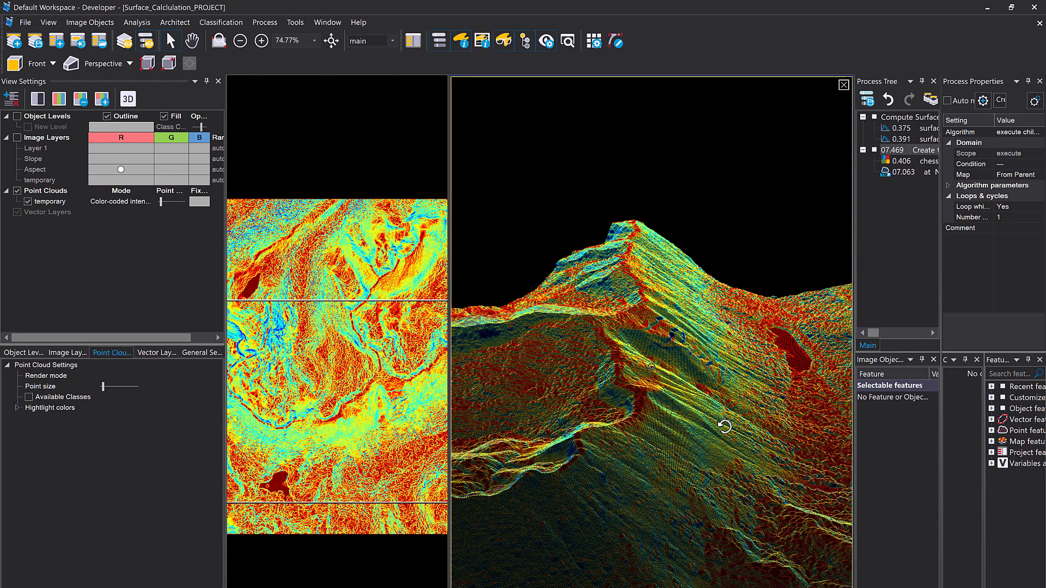
pyautogui.doubleClick(897, 171)
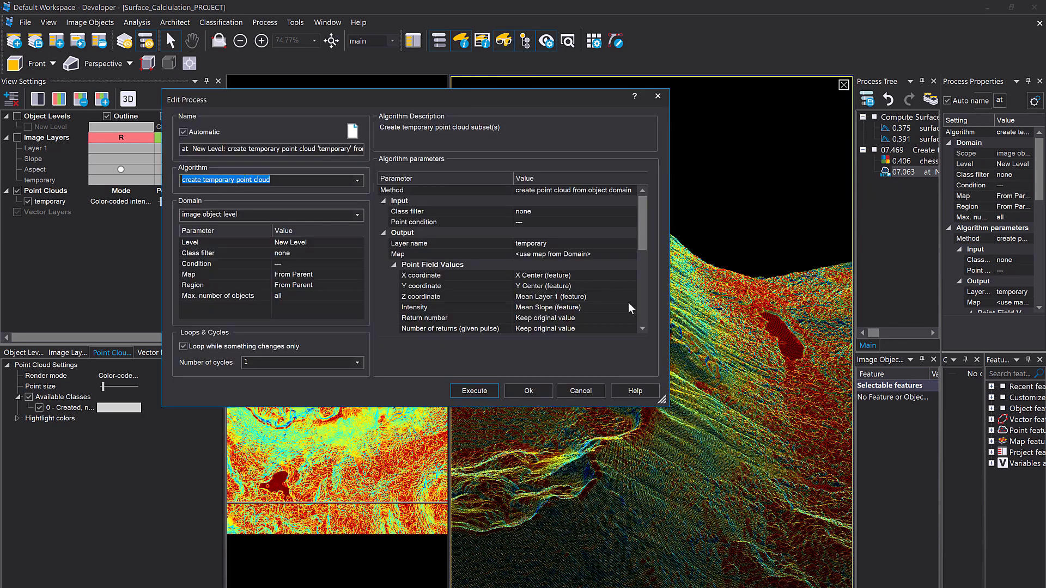
# Change the point cloud Intensity feature to Mean Aspect and re-run the creation step.
pyautogui.click(629, 308)
pyautogui.click(570, 330)
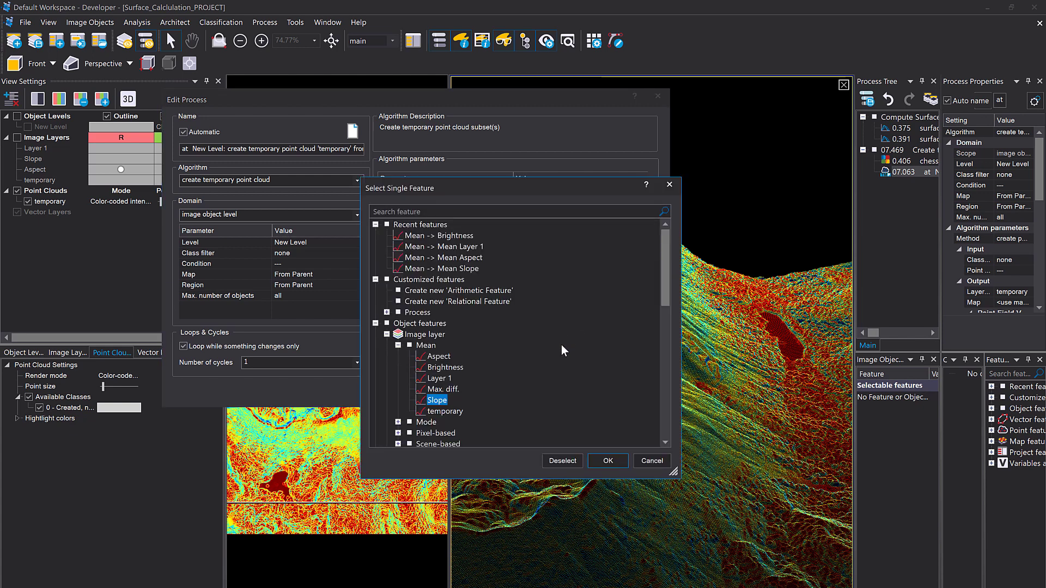
pyautogui.click(440, 358)
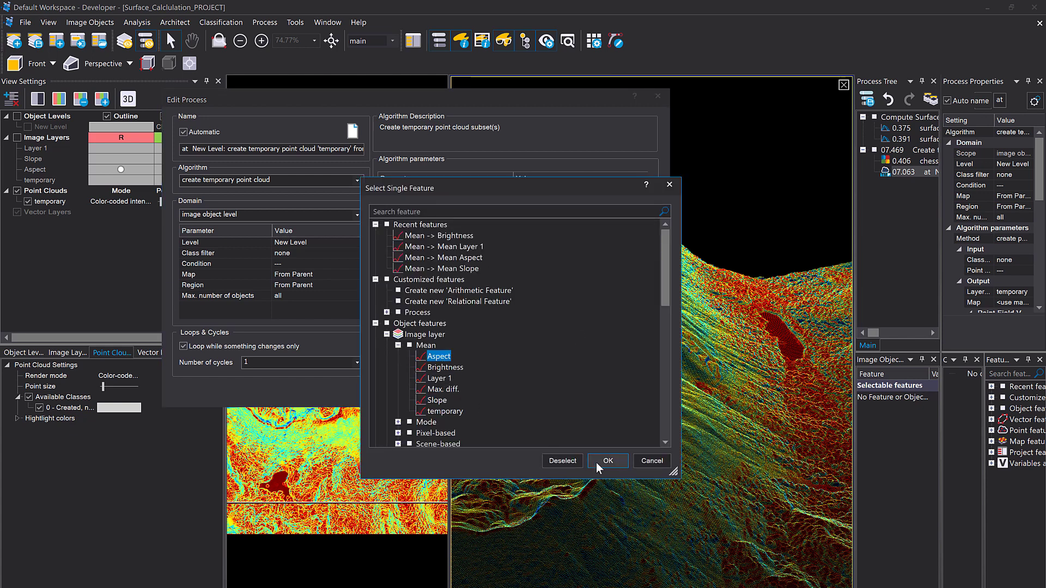
pyautogui.click(597, 463)
pyautogui.click(484, 391)
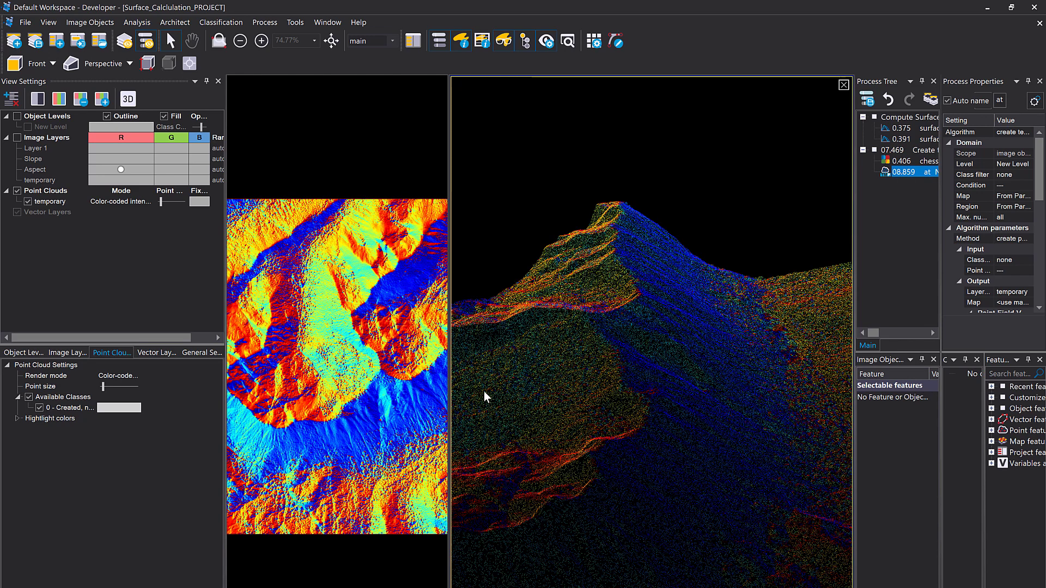
# Zoom in and rotate the 3D view for a close, tilted look at the aspect-coloured ridge.
pyautogui.click(703, 428)
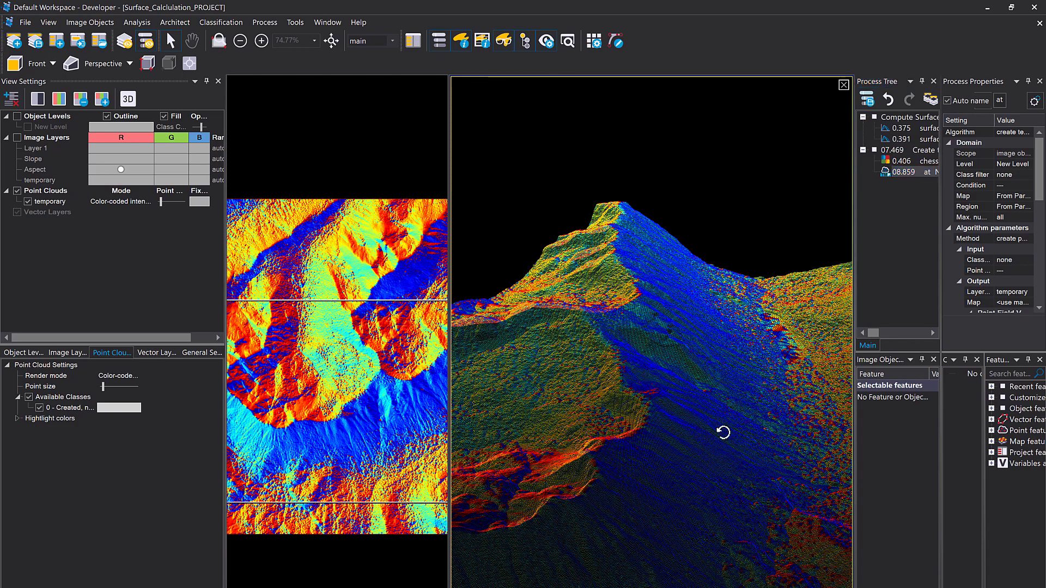
pyautogui.scroll(5, 709, 464)
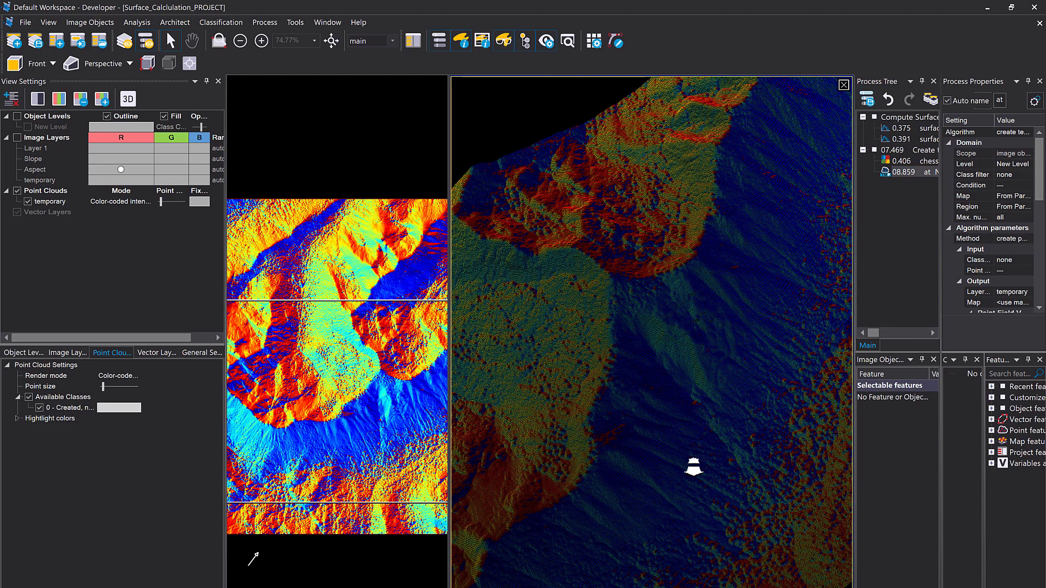
pyautogui.moveTo(691, 467); pyautogui.dragTo(775, 449)
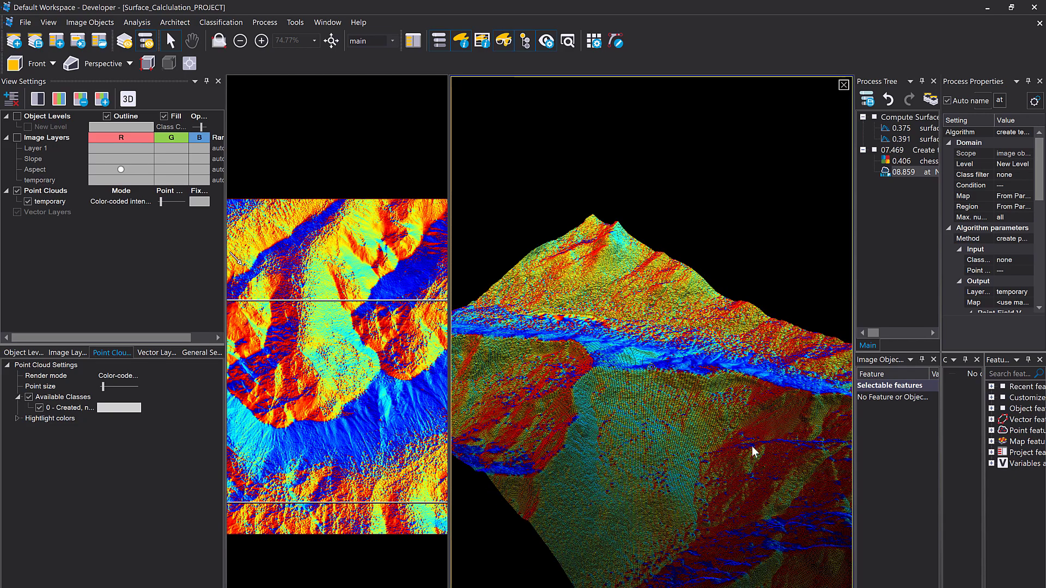
pyautogui.moveTo(691, 487); pyautogui.dragTo(677, 434)
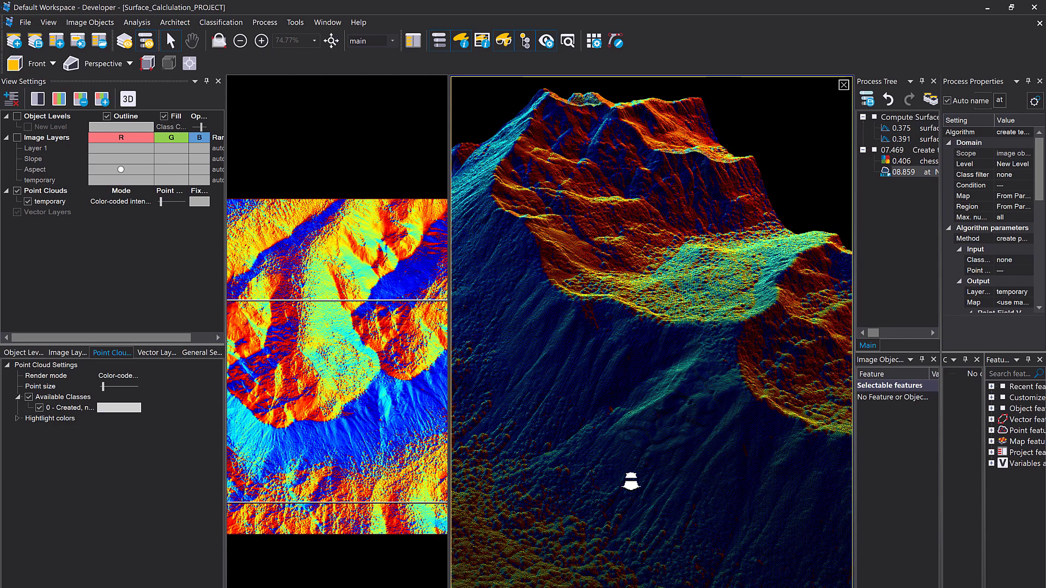
pyautogui.moveTo(631, 482)
pyautogui.mouseDown()
pyautogui.moveTo(602, 419)
pyautogui.moveTo(740, 370)
pyautogui.moveTo(602, 483)
pyautogui.moveTo(634, 493)
pyautogui.mouseUp()
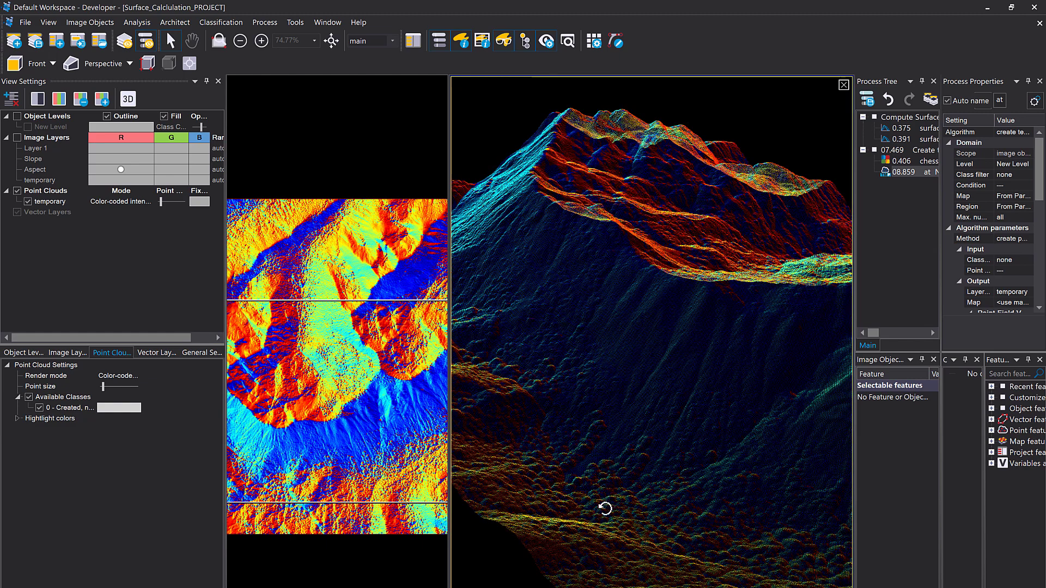
pyautogui.scroll(3, 602, 507)
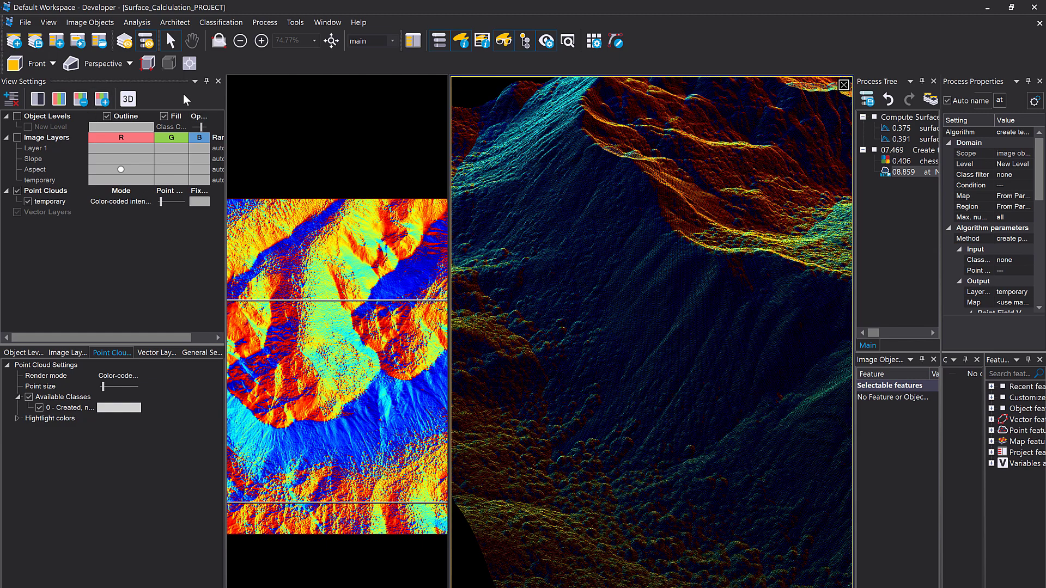
pyautogui.click(293, 146)
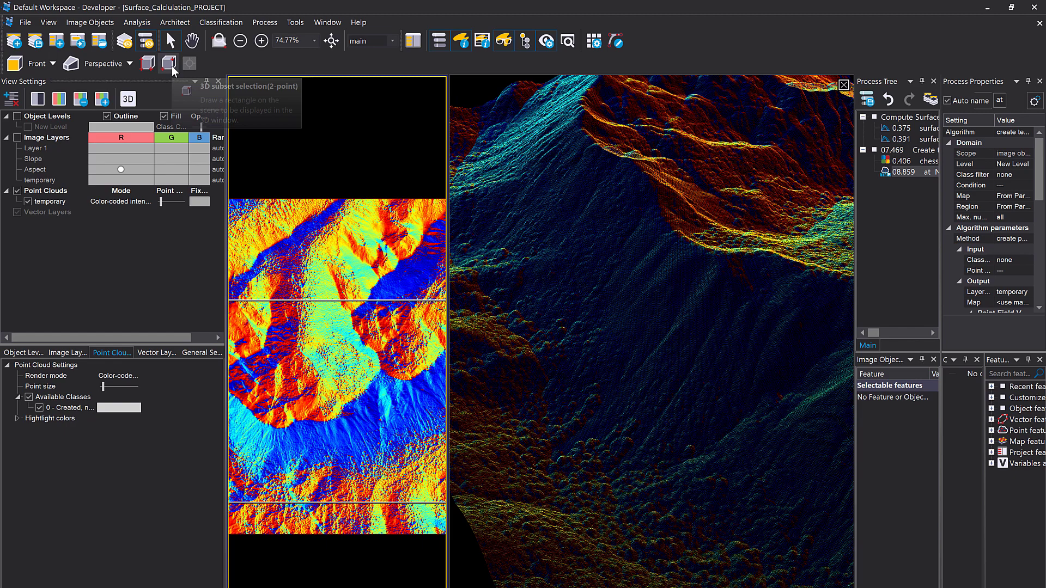
# Show a small 2-point 3D subset of the map with point size 5, rotated near top-down.
pyautogui.click(170, 66)
pyautogui.click(390, 467)
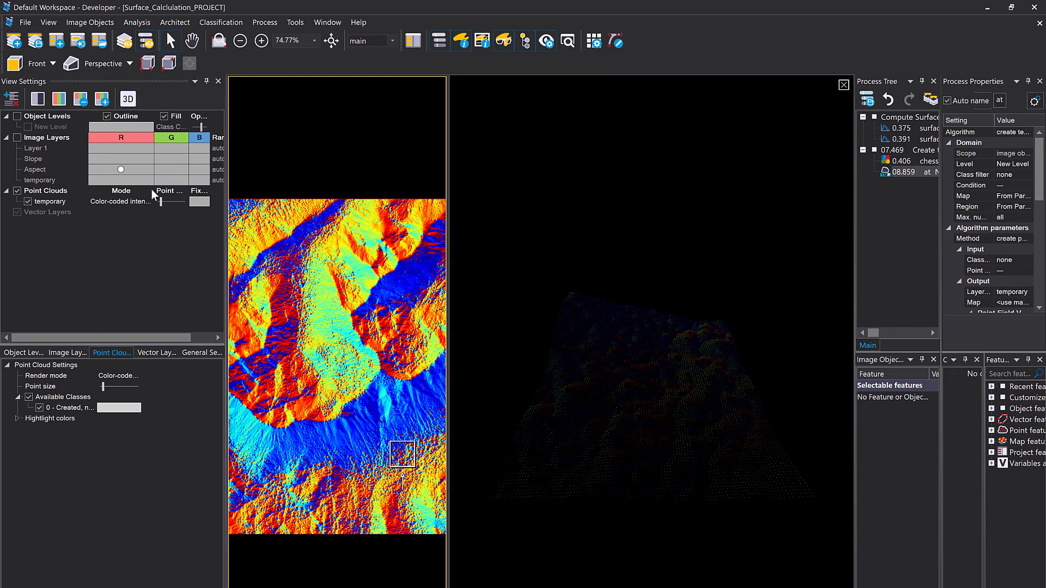
pyautogui.moveTo(161, 202); pyautogui.dragTo(168, 201)
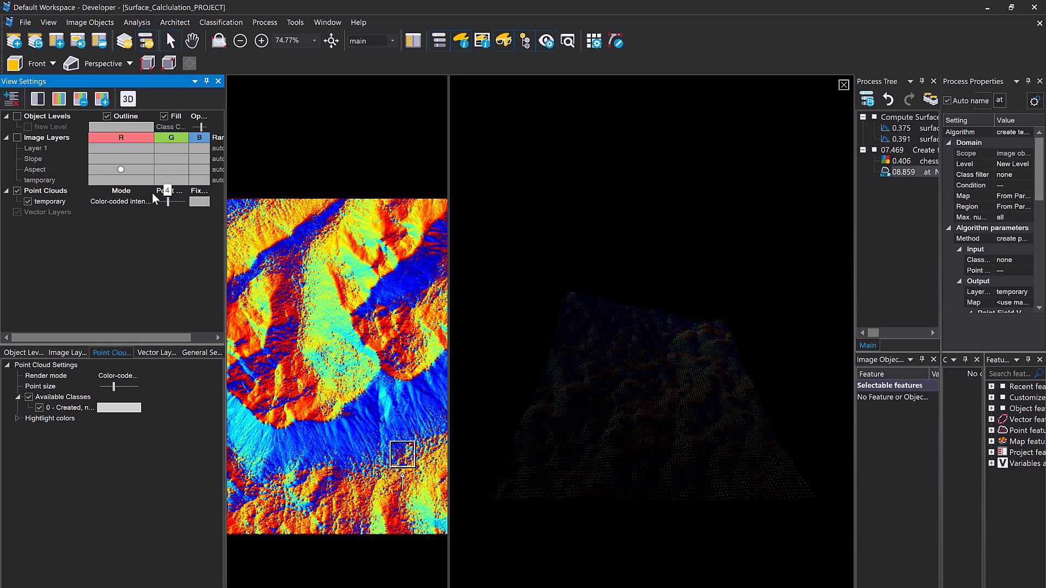
pyautogui.moveTo(170, 202); pyautogui.dragTo(172, 205)
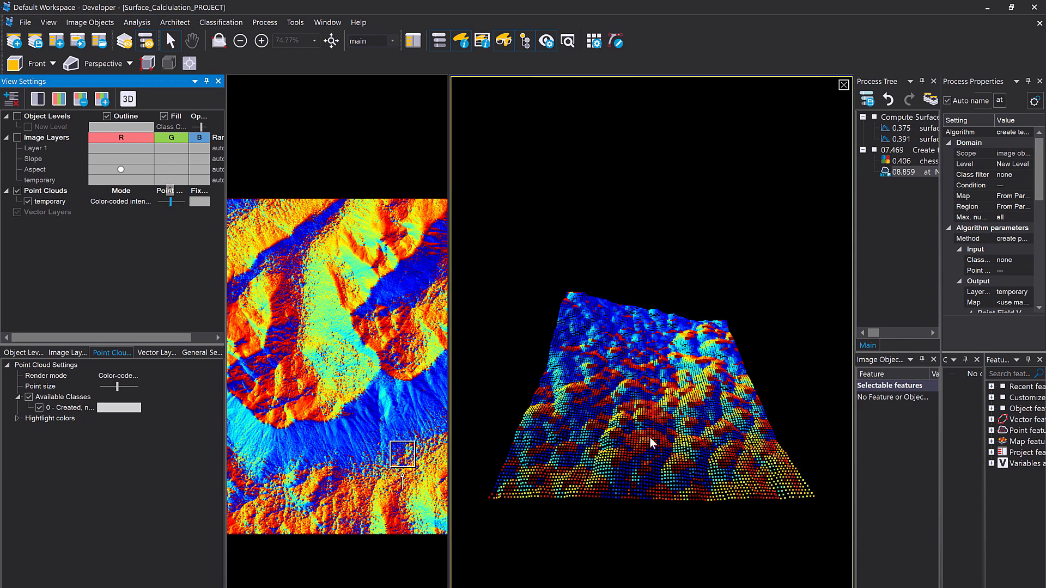
pyautogui.moveTo(648, 449); pyautogui.dragTo(675, 492)
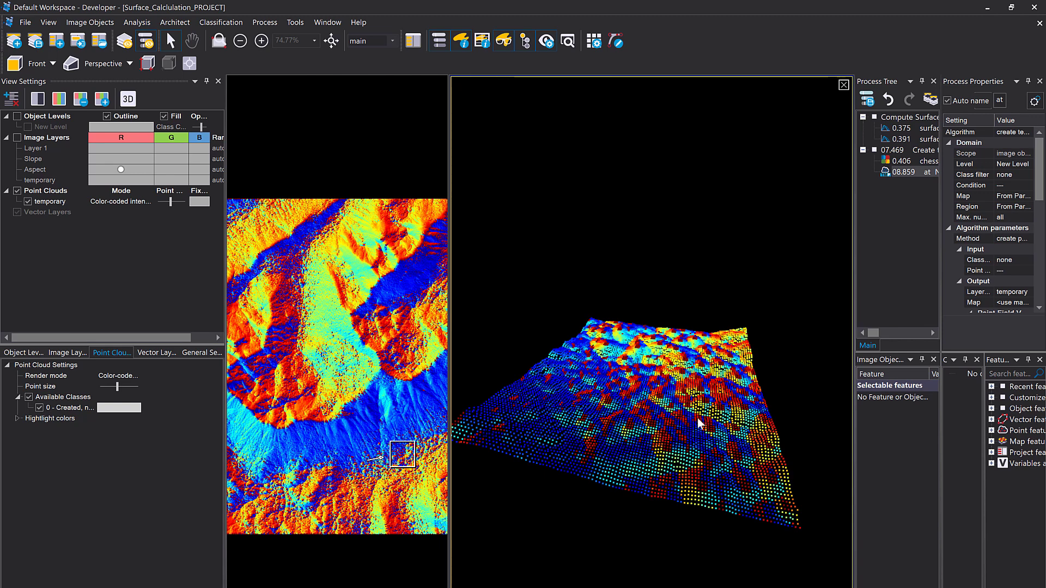
pyautogui.moveTo(686, 465); pyautogui.dragTo(685, 463)
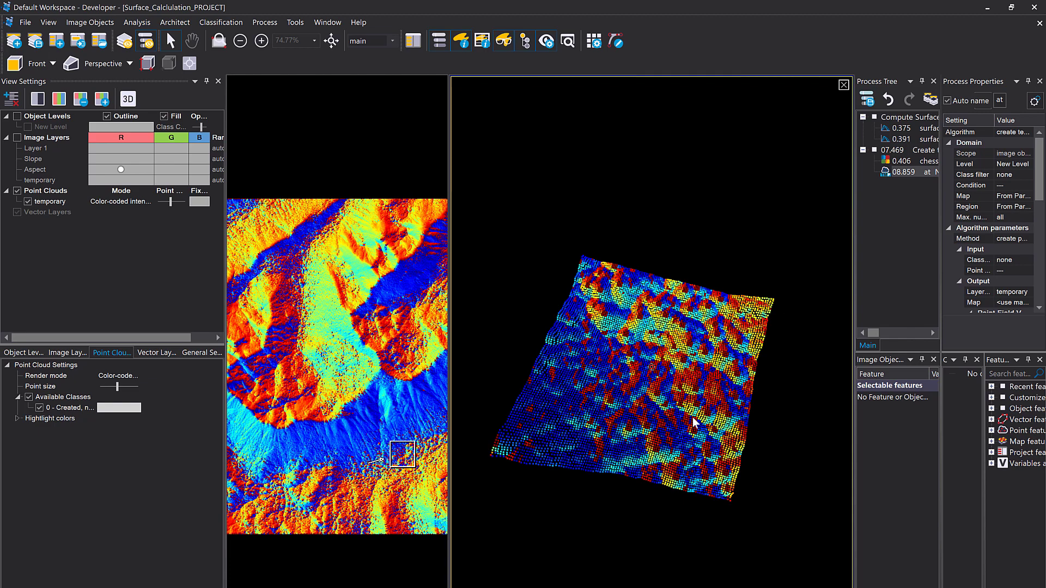